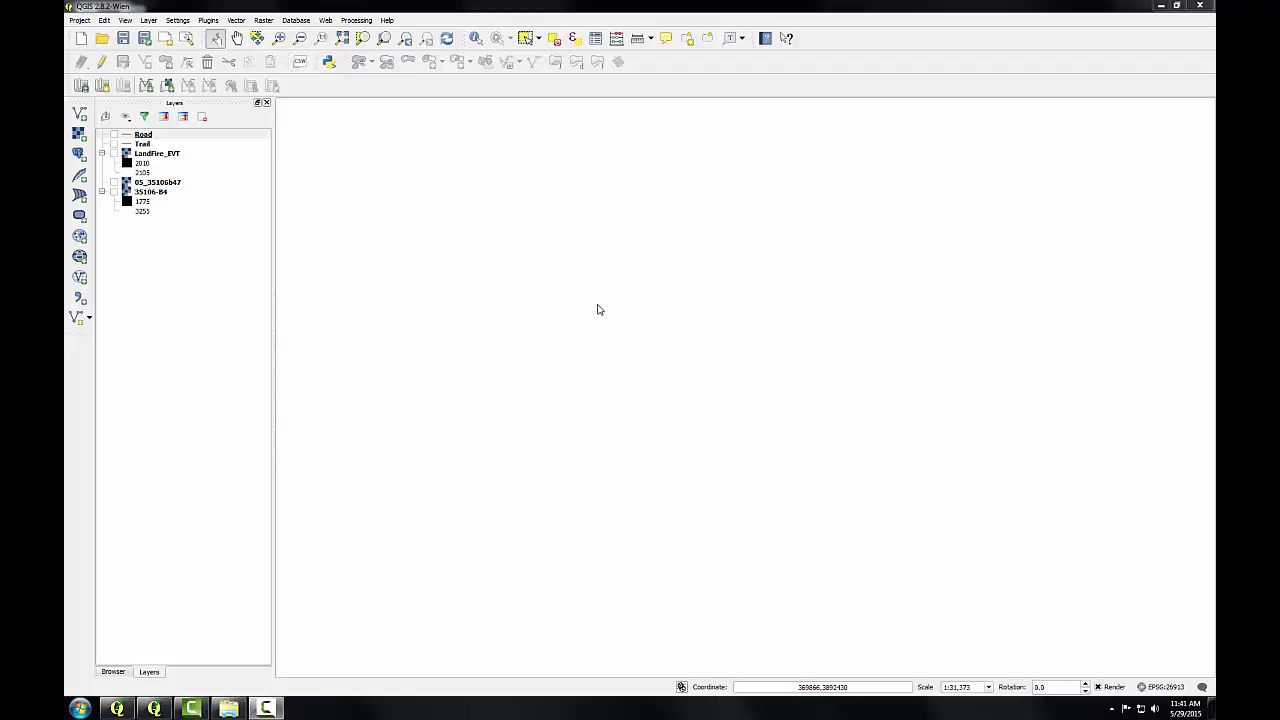
Review the 35106-B4 raster's metadata in Layer Properties, then cancel out.
click(152, 196)
double_click(152, 196)
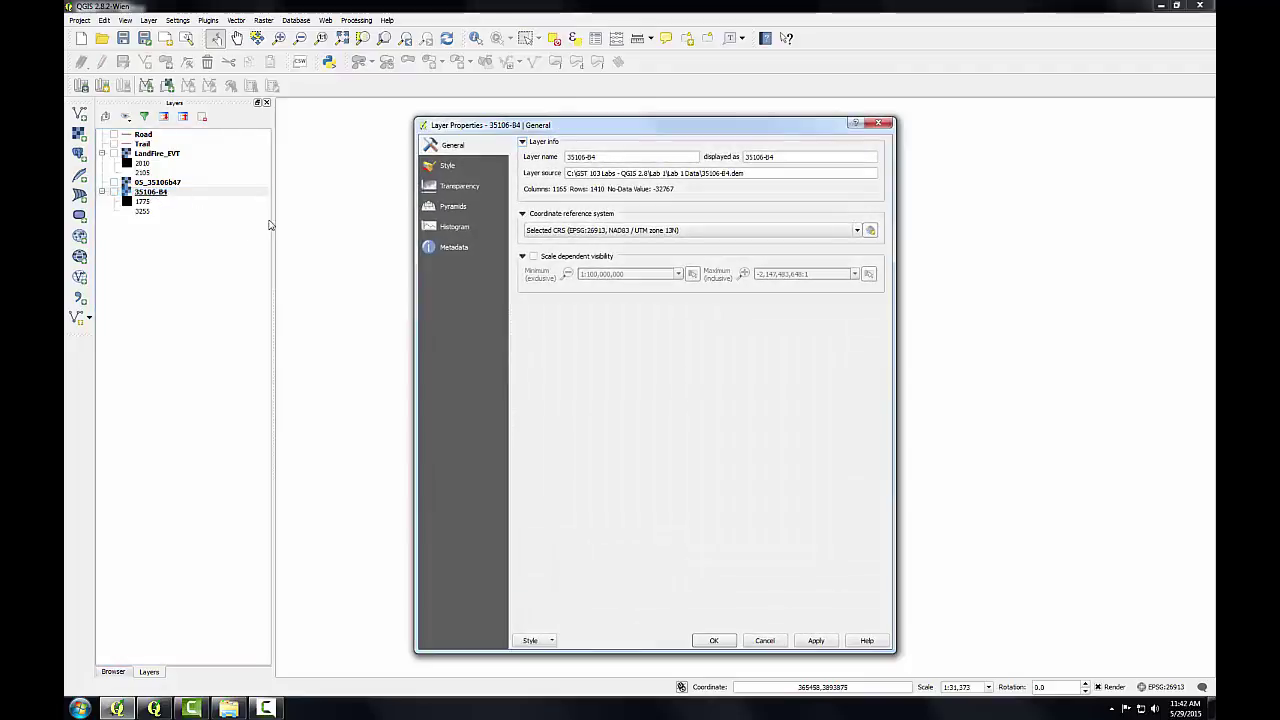
click(455, 246)
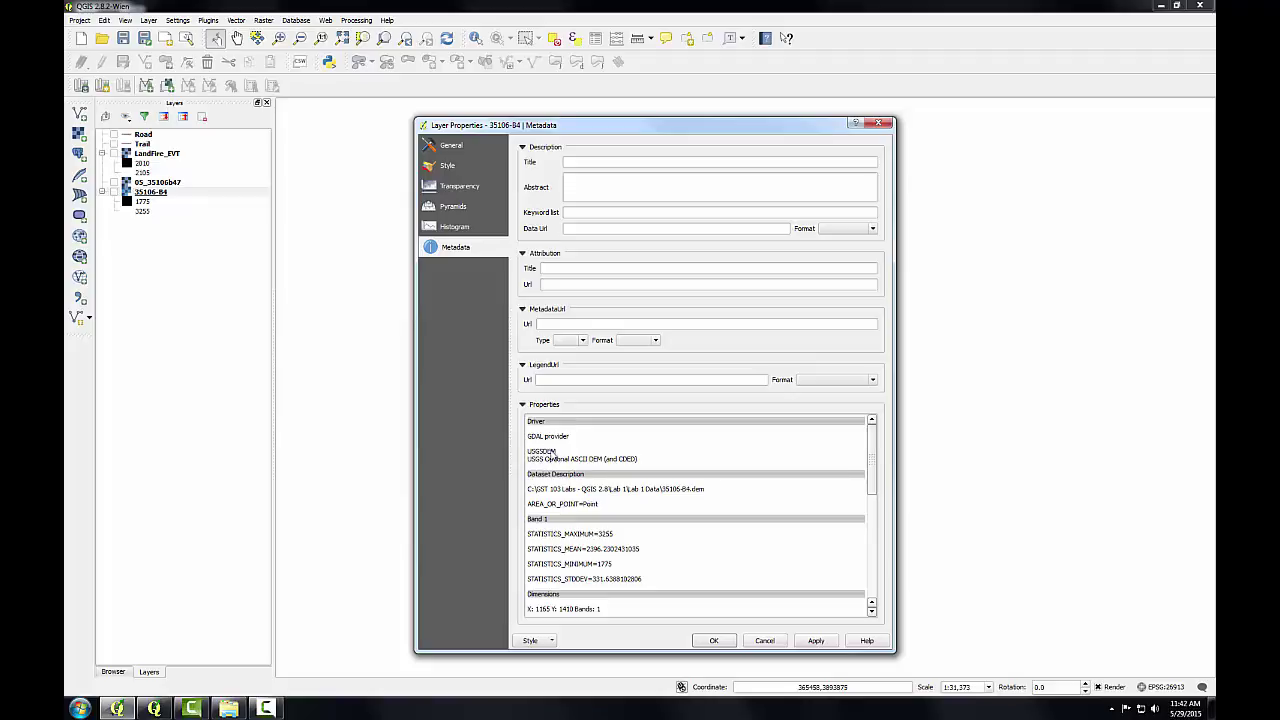
click(764, 640)
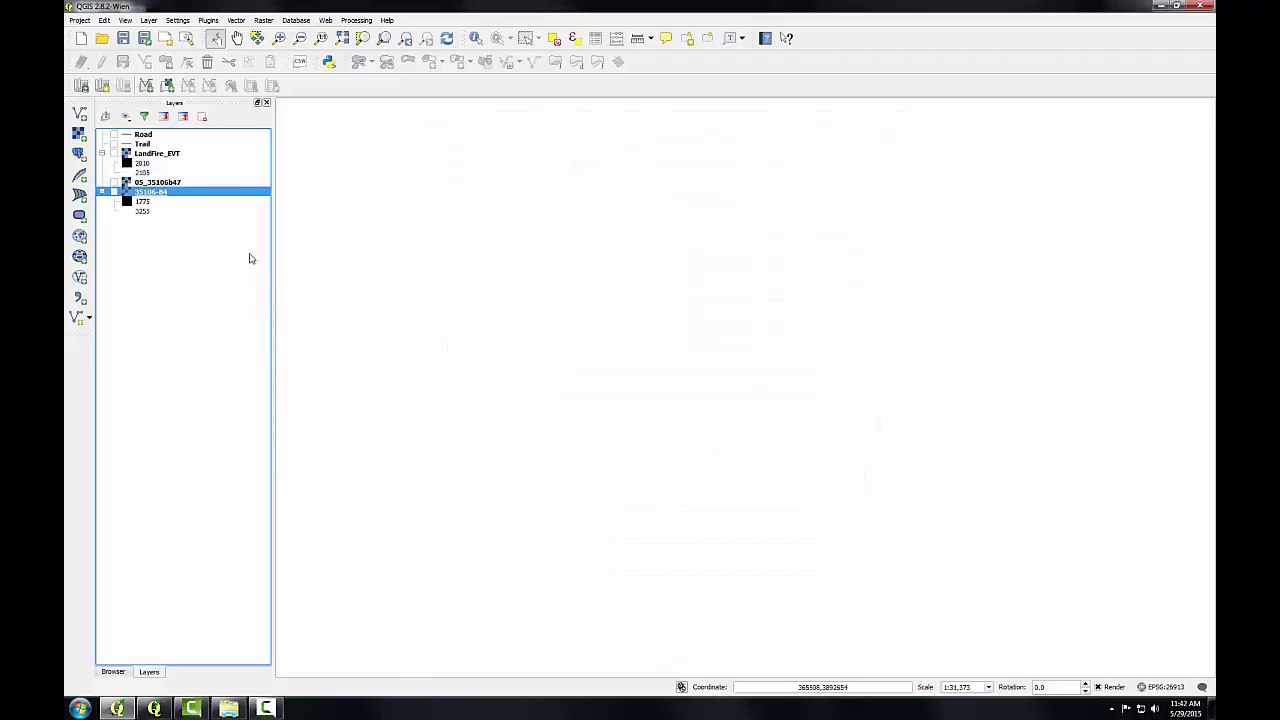
Open and cancel the 05_35106b47 and LandFire_EVT properties, then bring QGIS Browser forward.
click(160, 183)
double_click(160, 183)
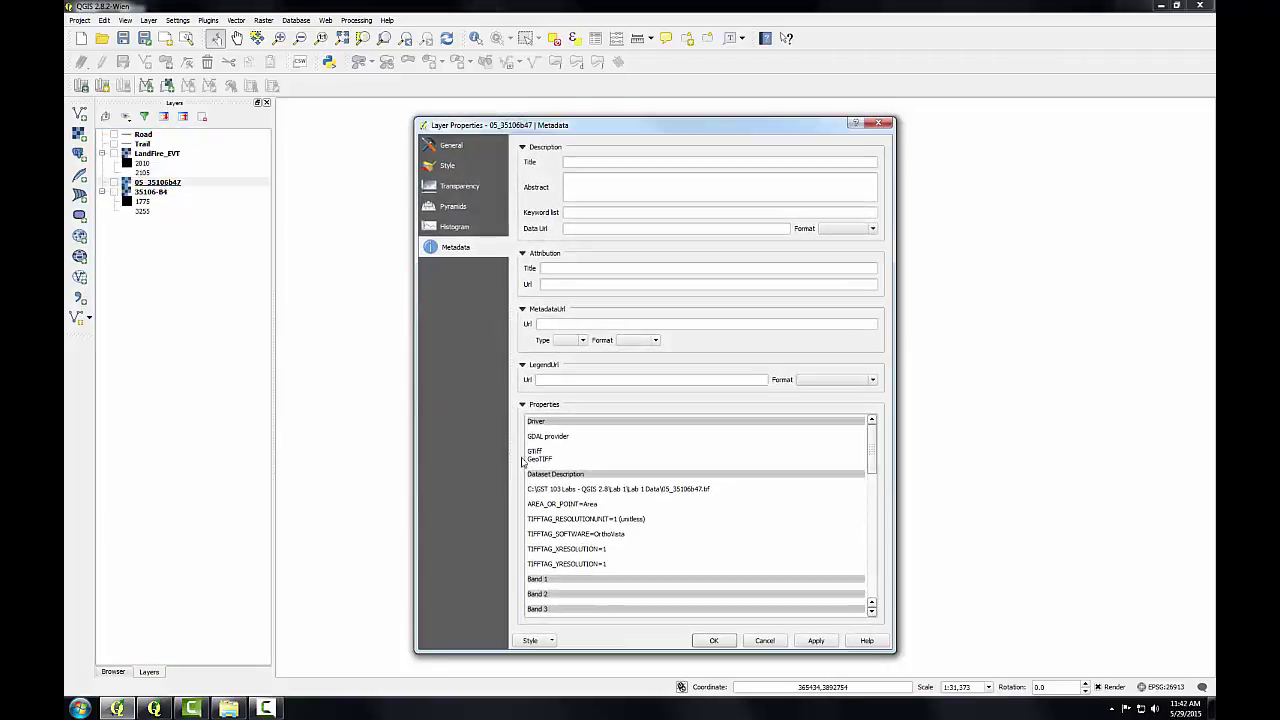
click(764, 640)
double_click(147, 155)
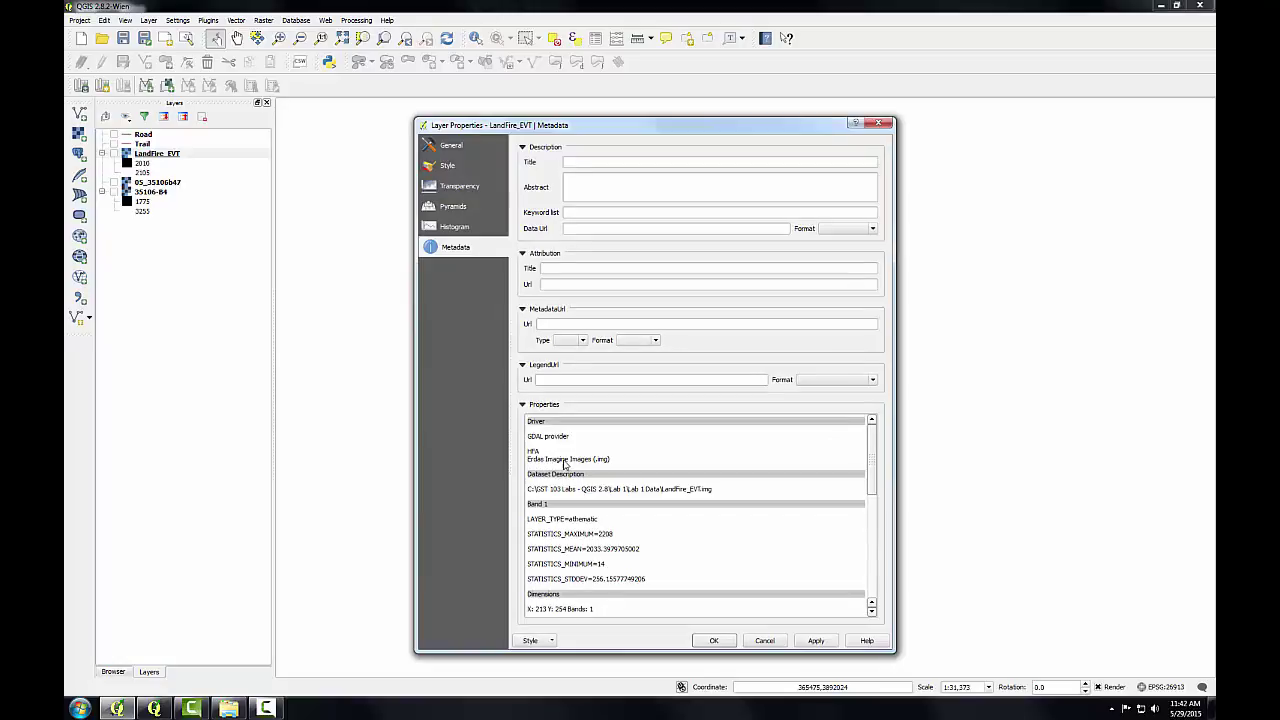
click(764, 640)
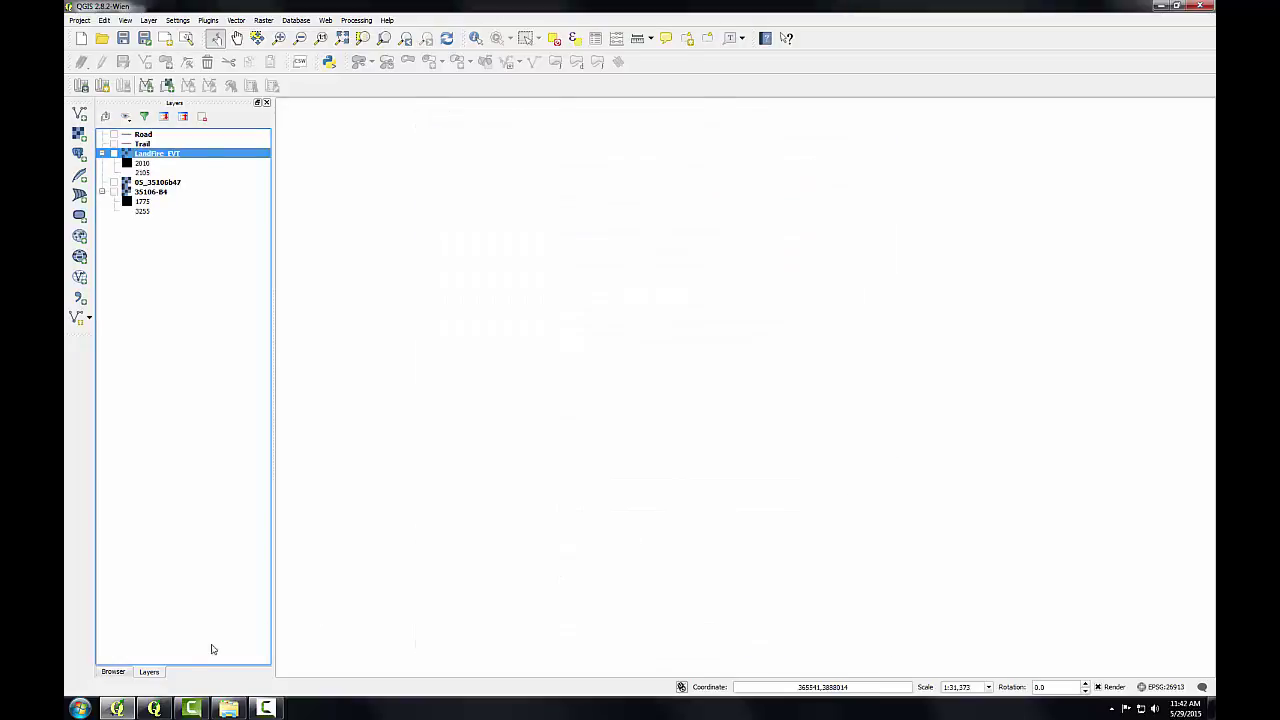
click(155, 708)
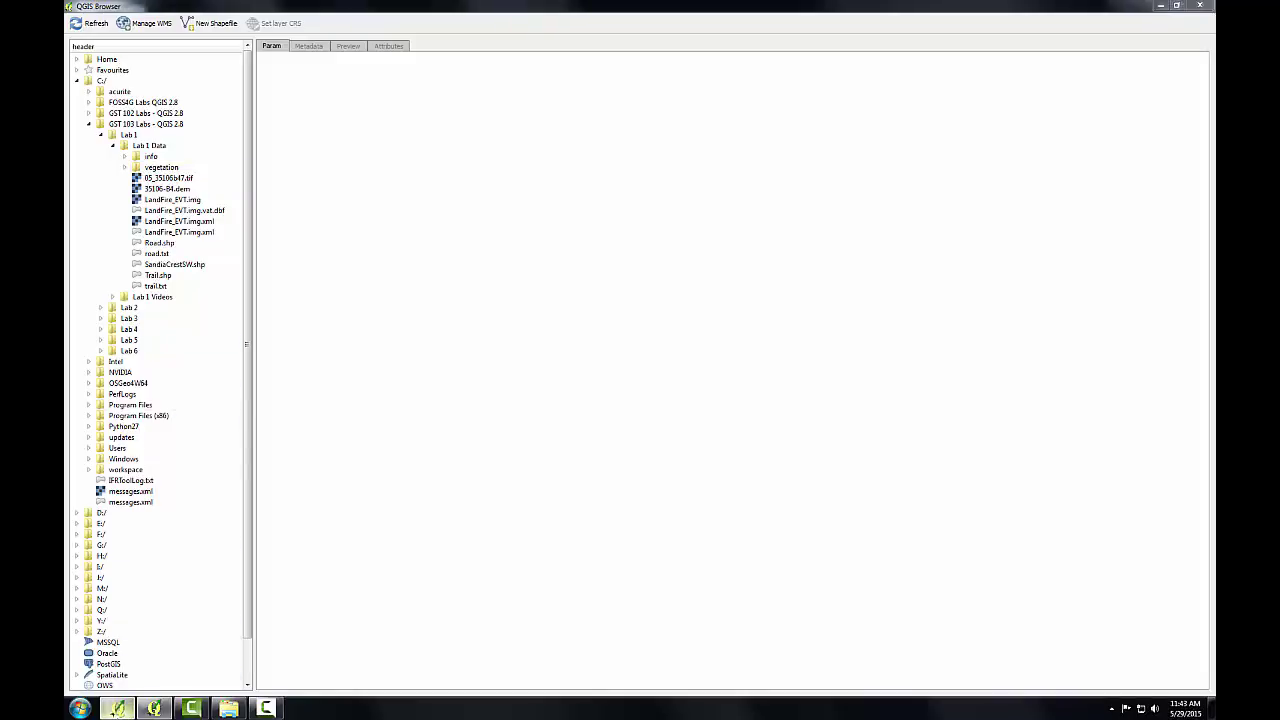
Start a new vector layer with a Directory source of type Arc/Info Binary Coverage.
click(117, 708)
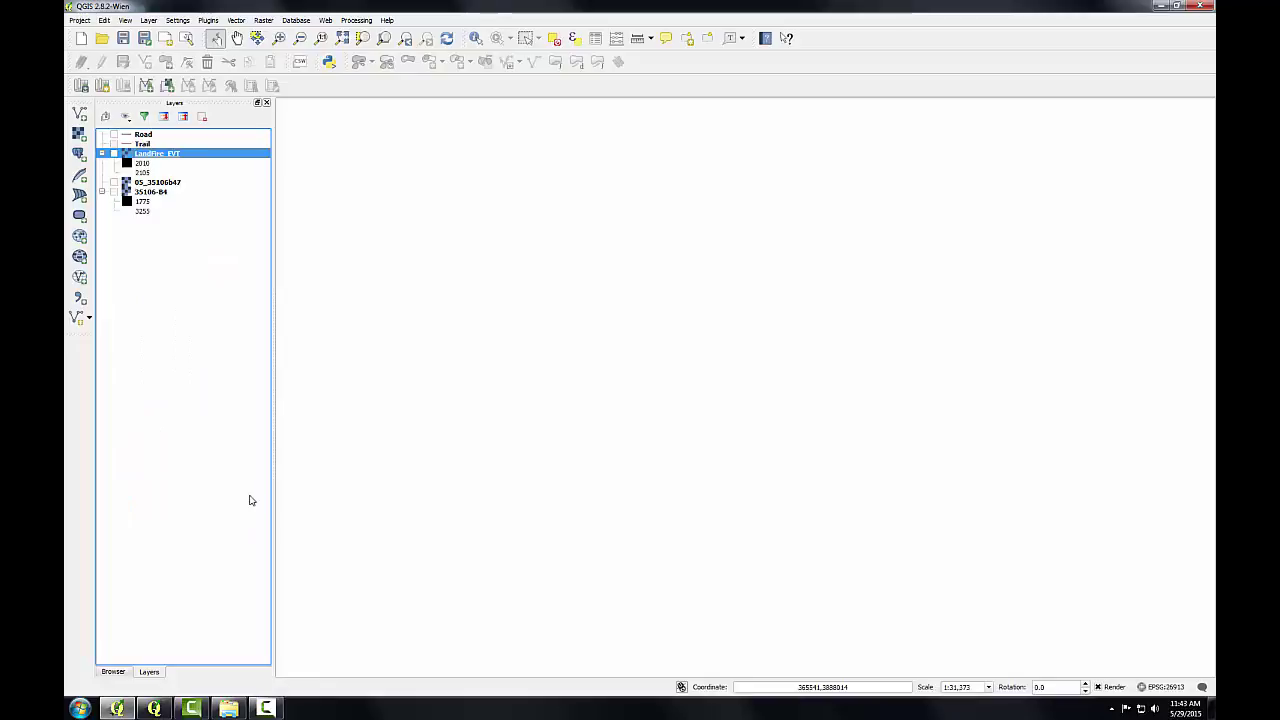
click(80, 115)
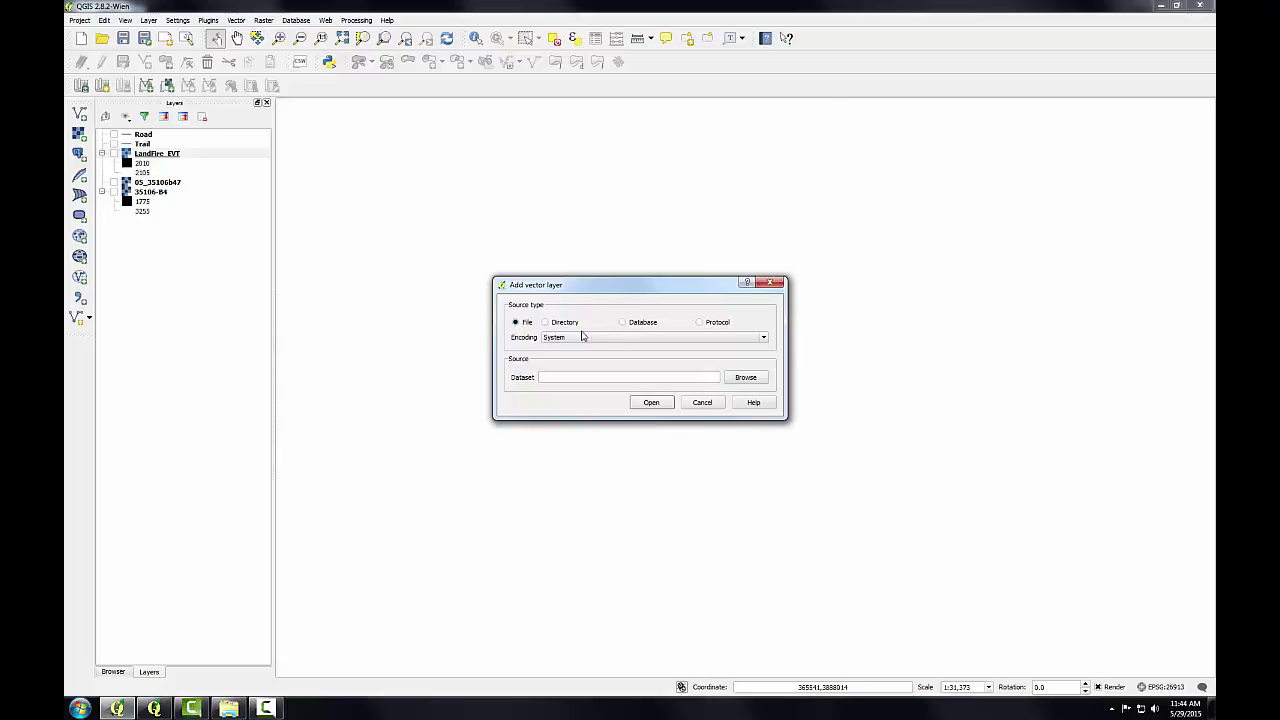
click(558, 327)
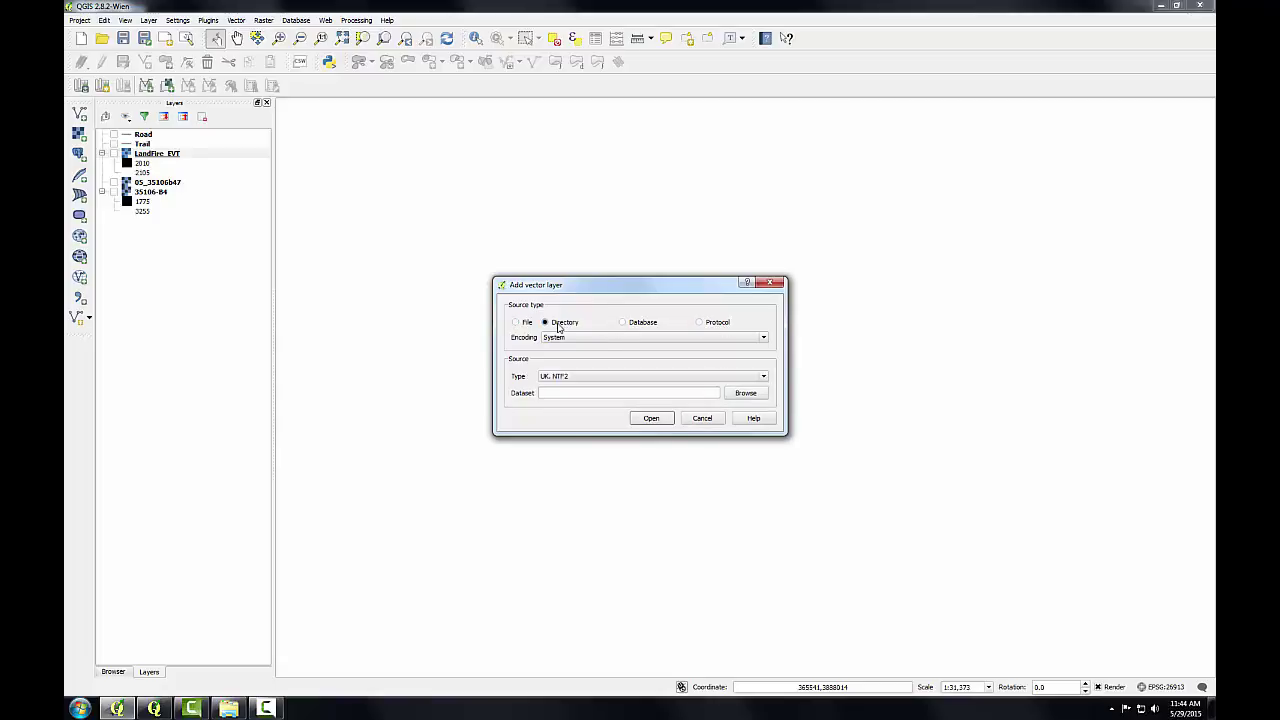
click(650, 378)
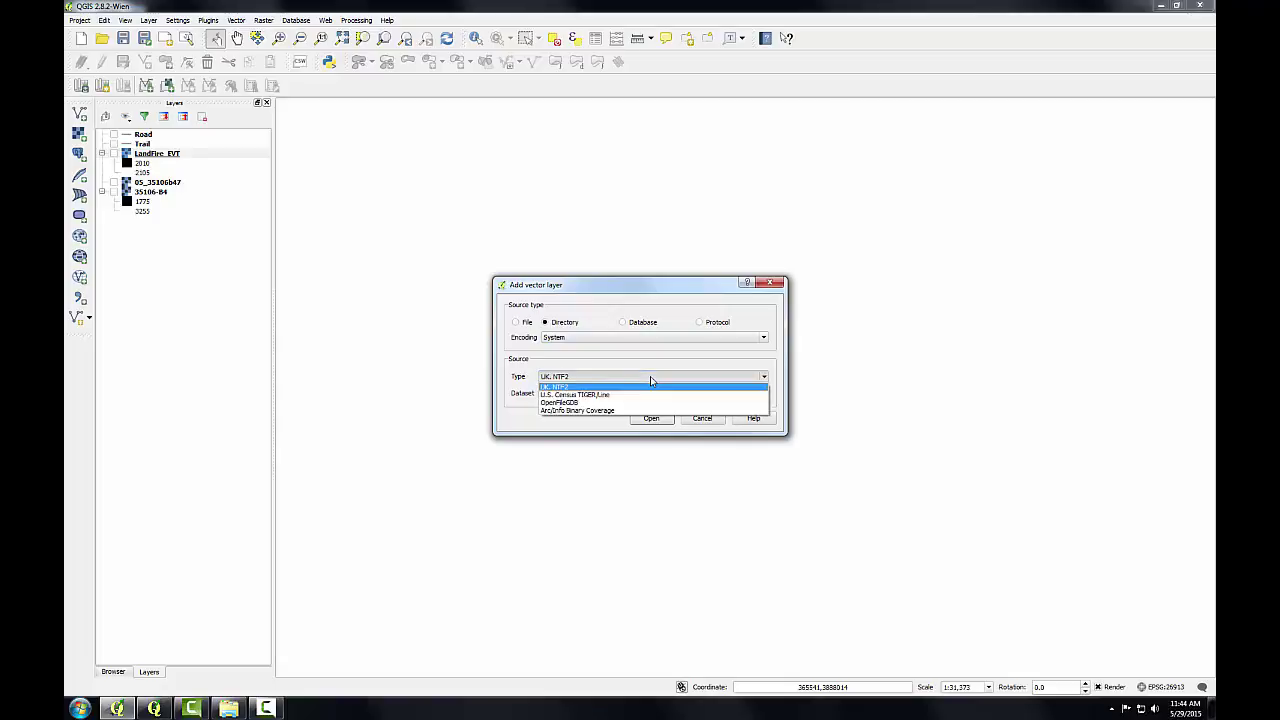
click(645, 410)
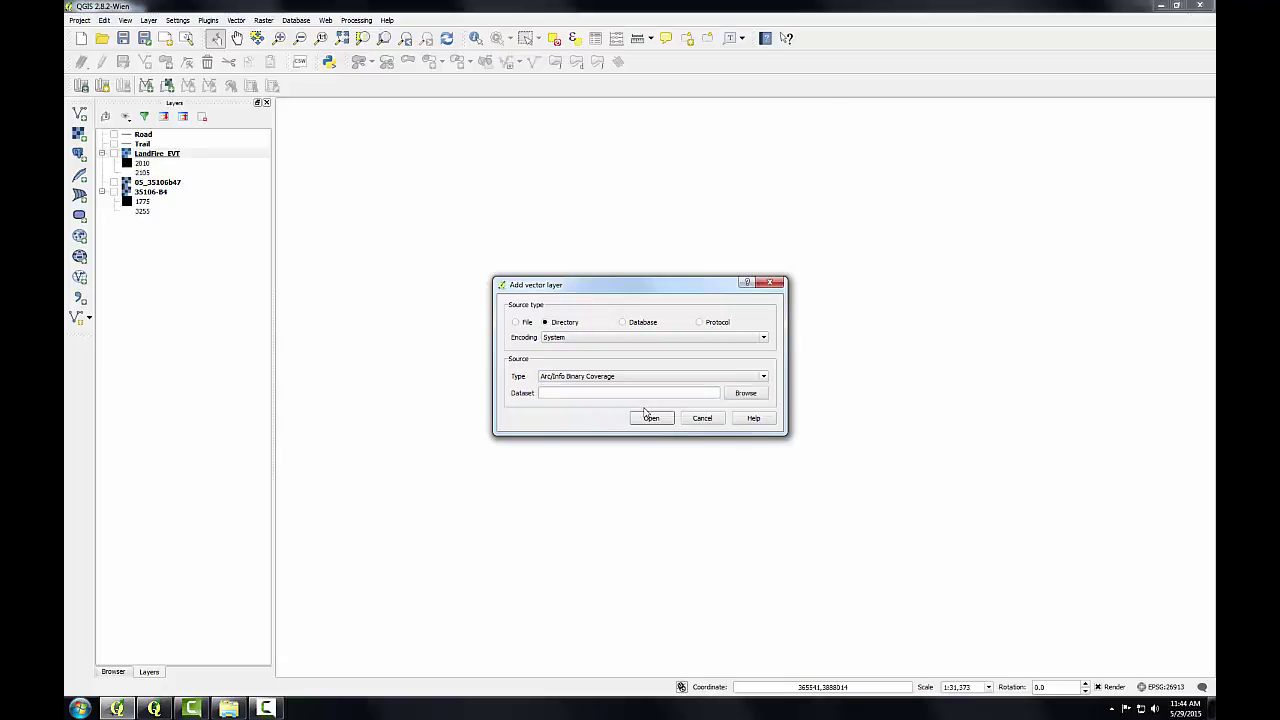
Browse to GST 103 Labs - QGIS 2.8\Lab 1\Lab 1 Data and select the vegetation folder.
click(744, 393)
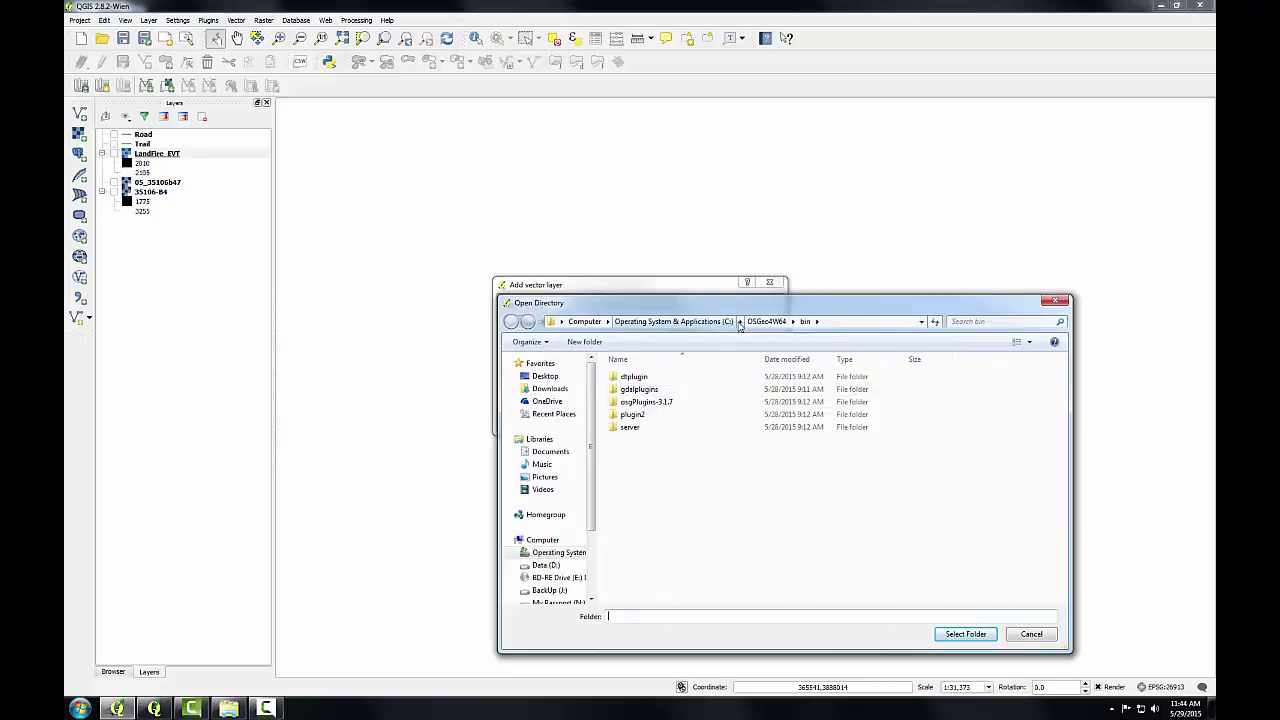
click(739, 321)
click(755, 375)
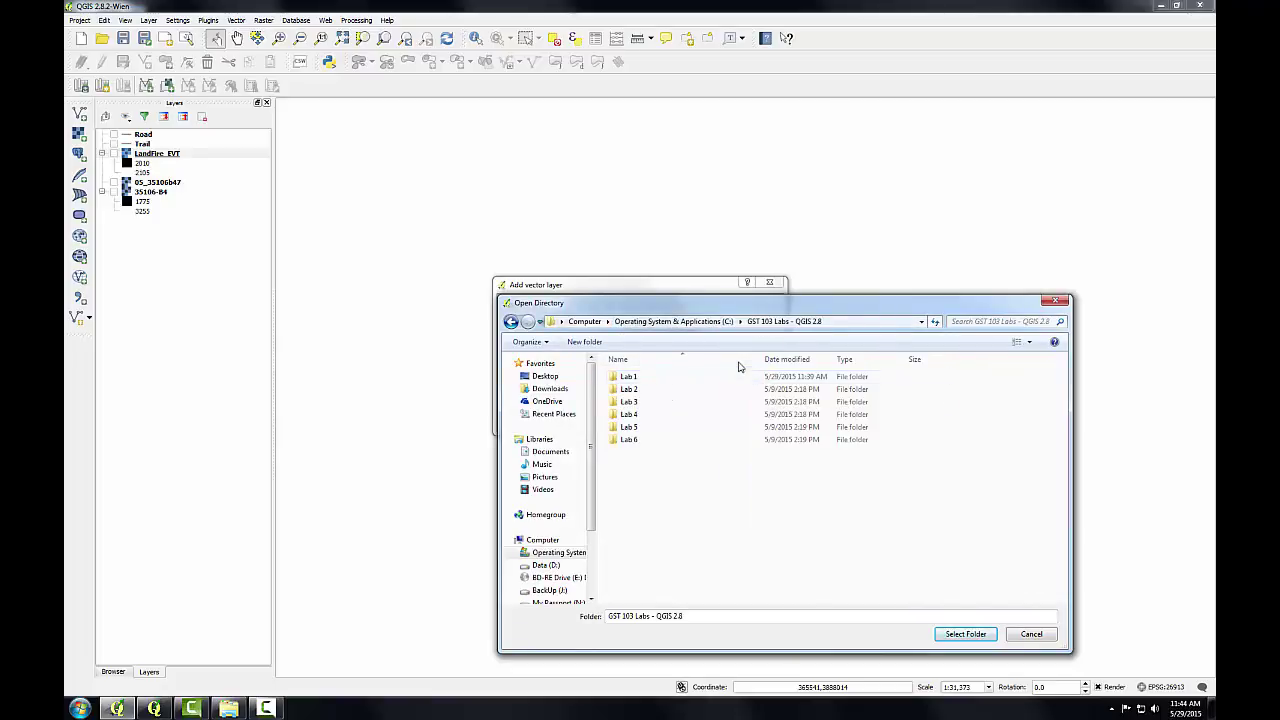
double_click(632, 377)
double_click(632, 377)
click(637, 389)
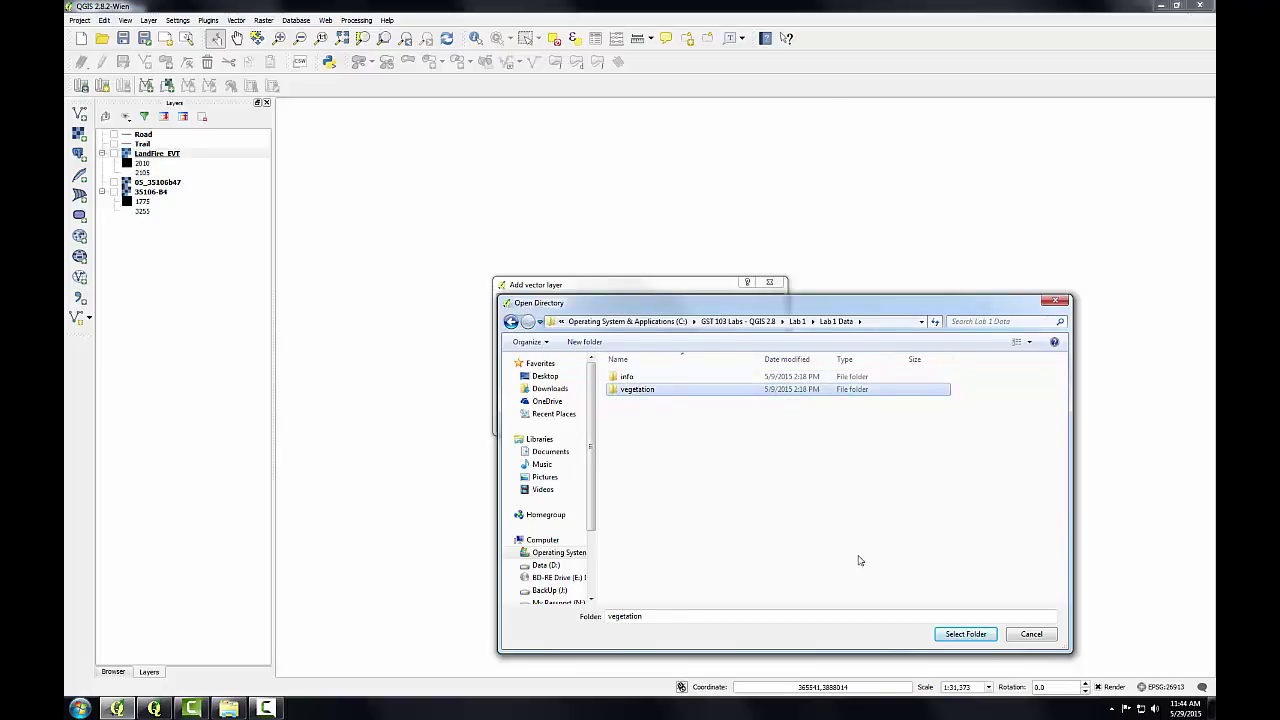
click(955, 636)
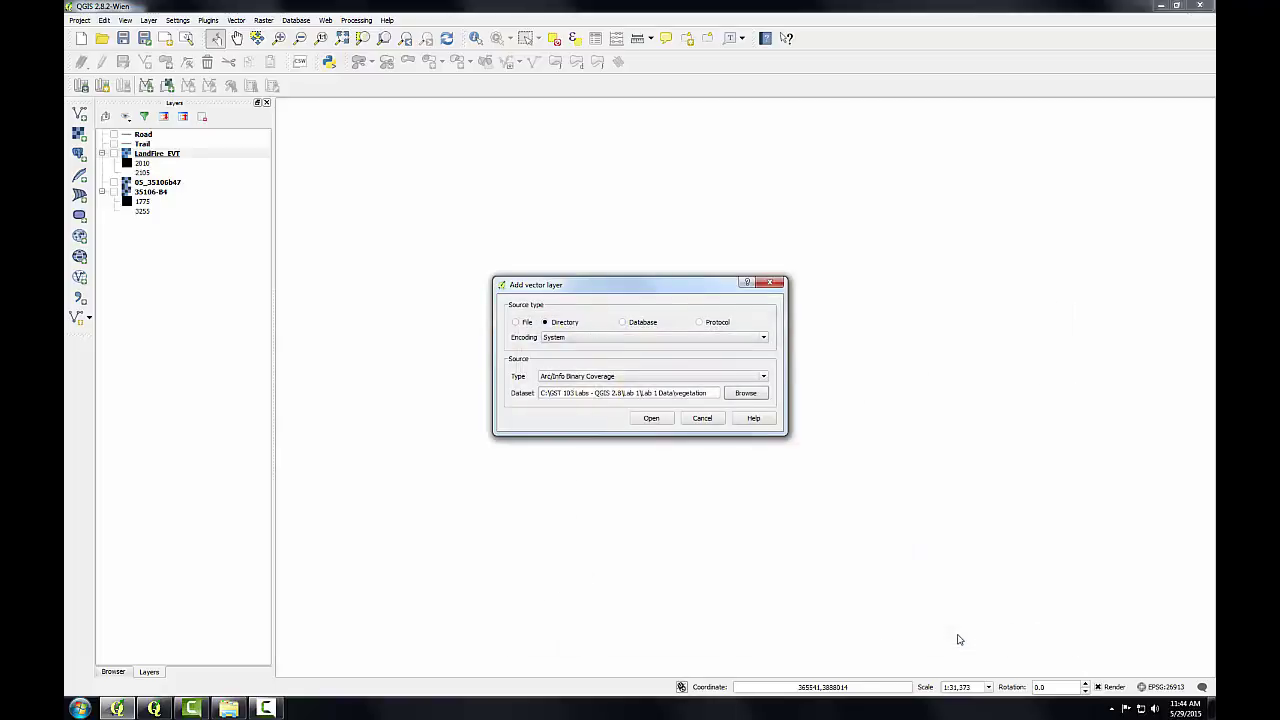
Open the coverage and add its landfire_evt polygon layer (Layer ID 3) to the map.
click(659, 420)
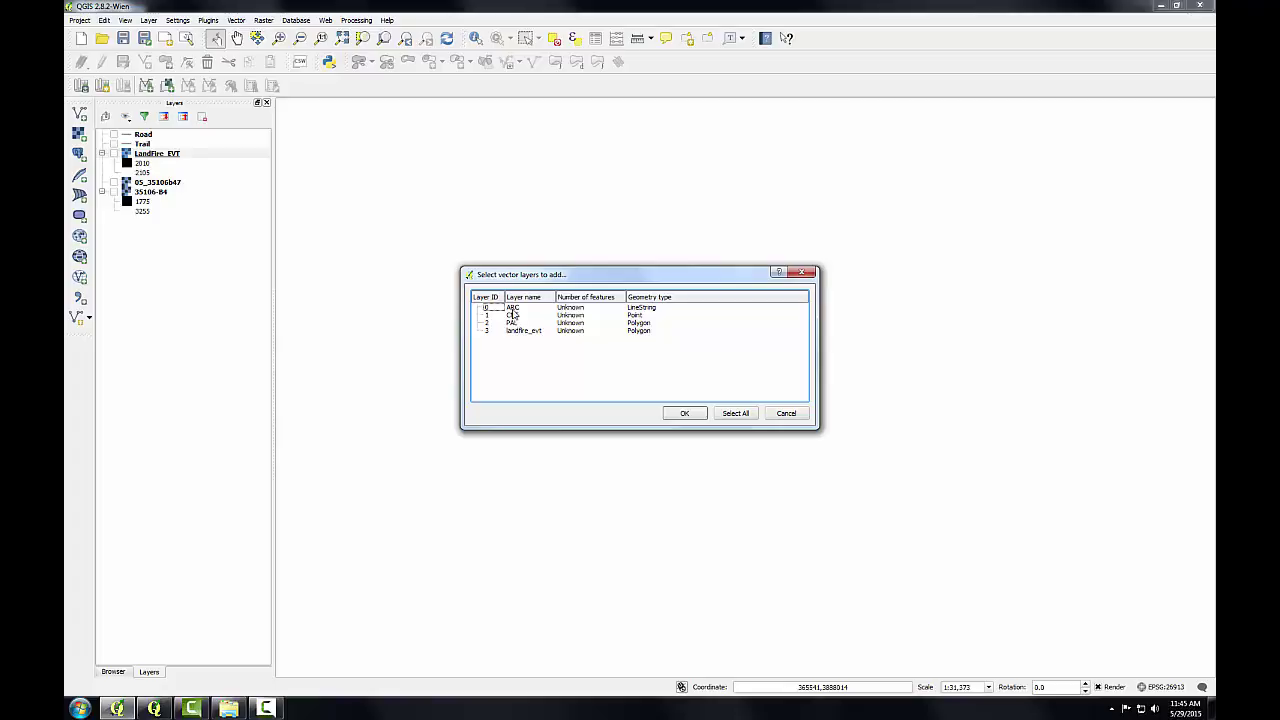
click(516, 333)
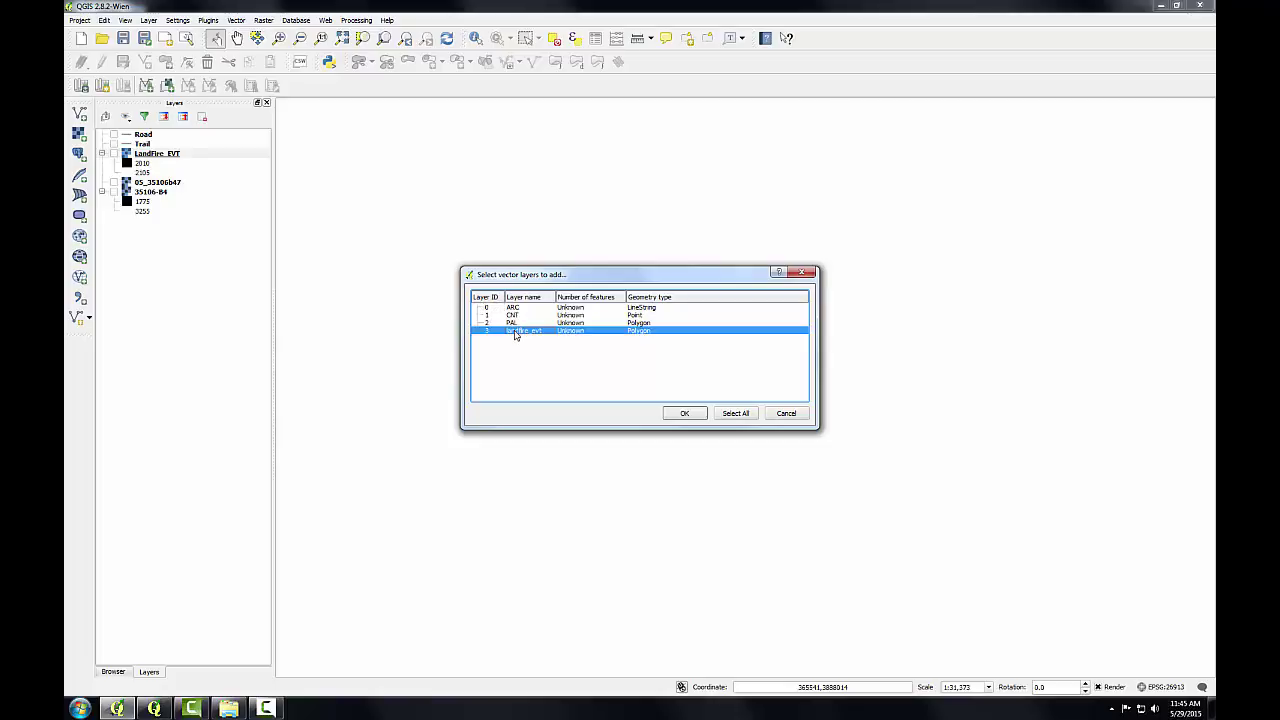
click(684, 413)
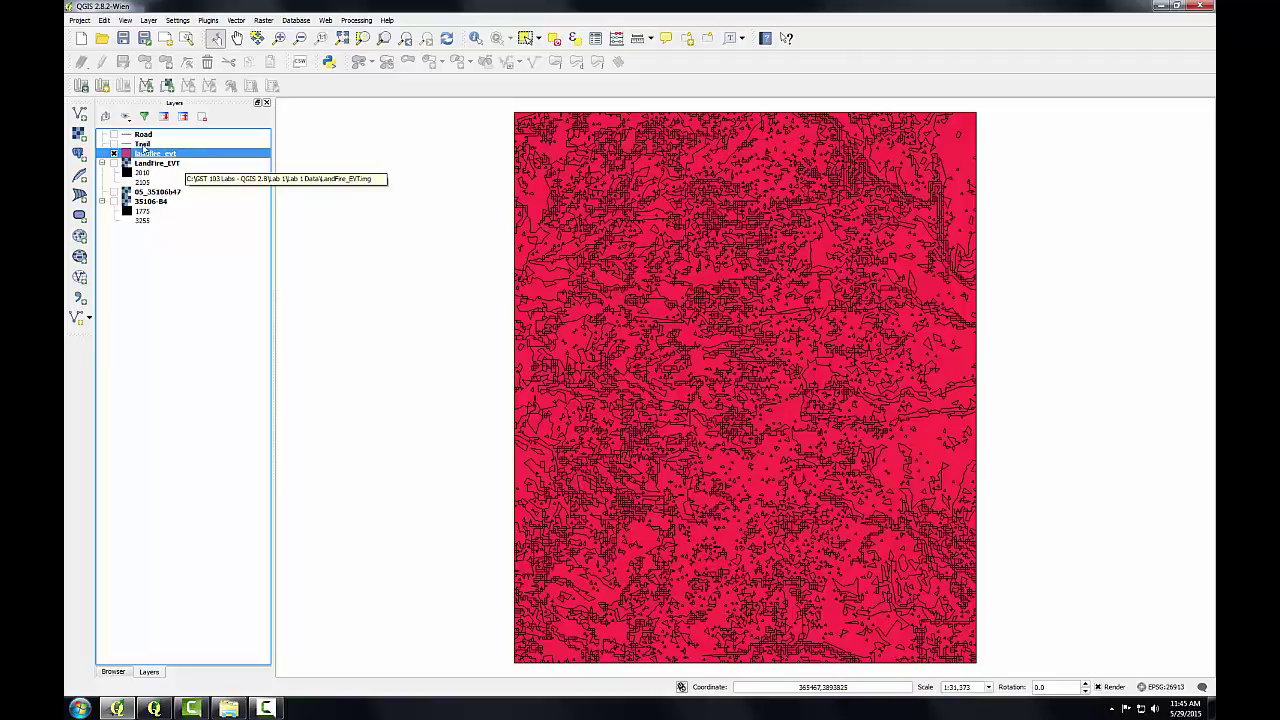
right_click(143, 151)
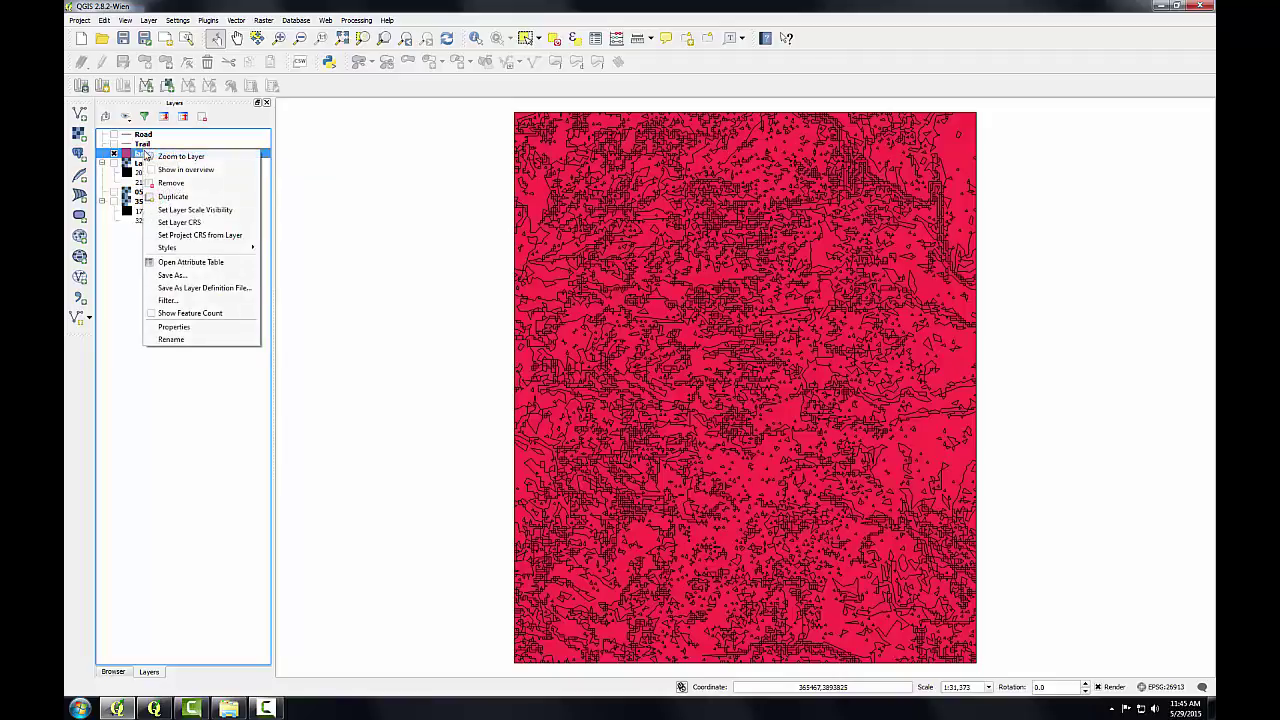
click(188, 262)
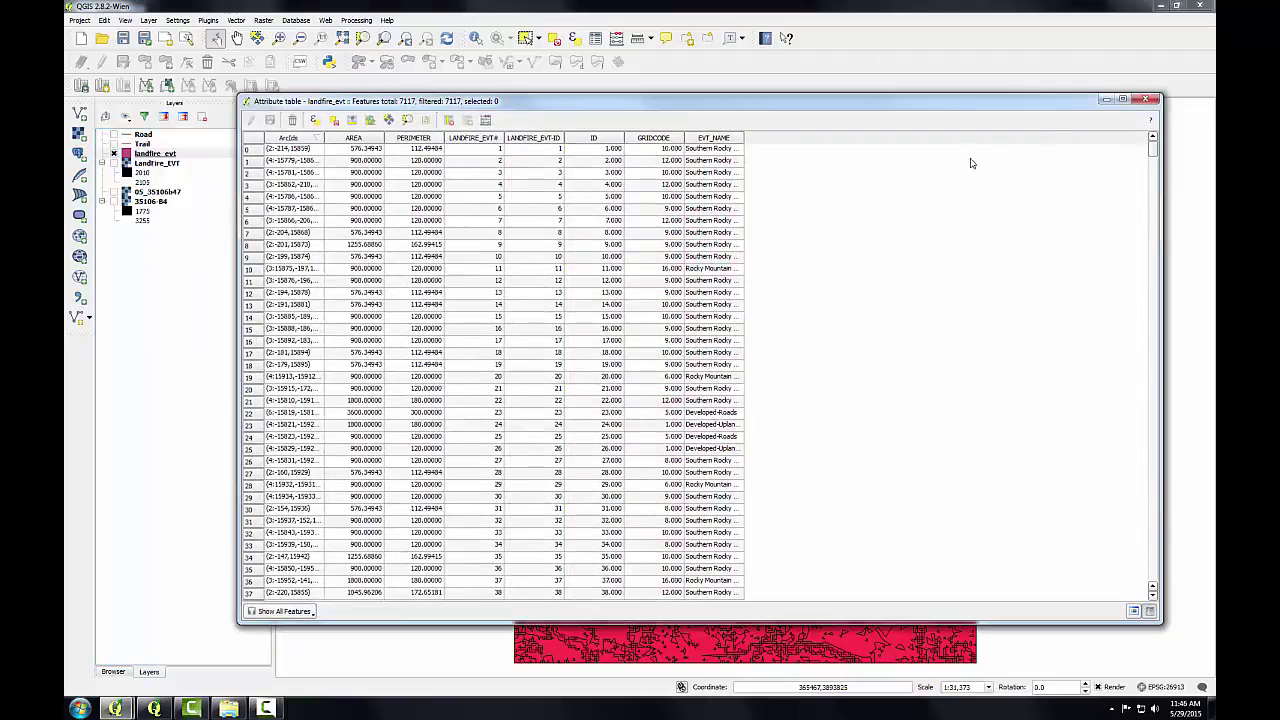
click(1151, 99)
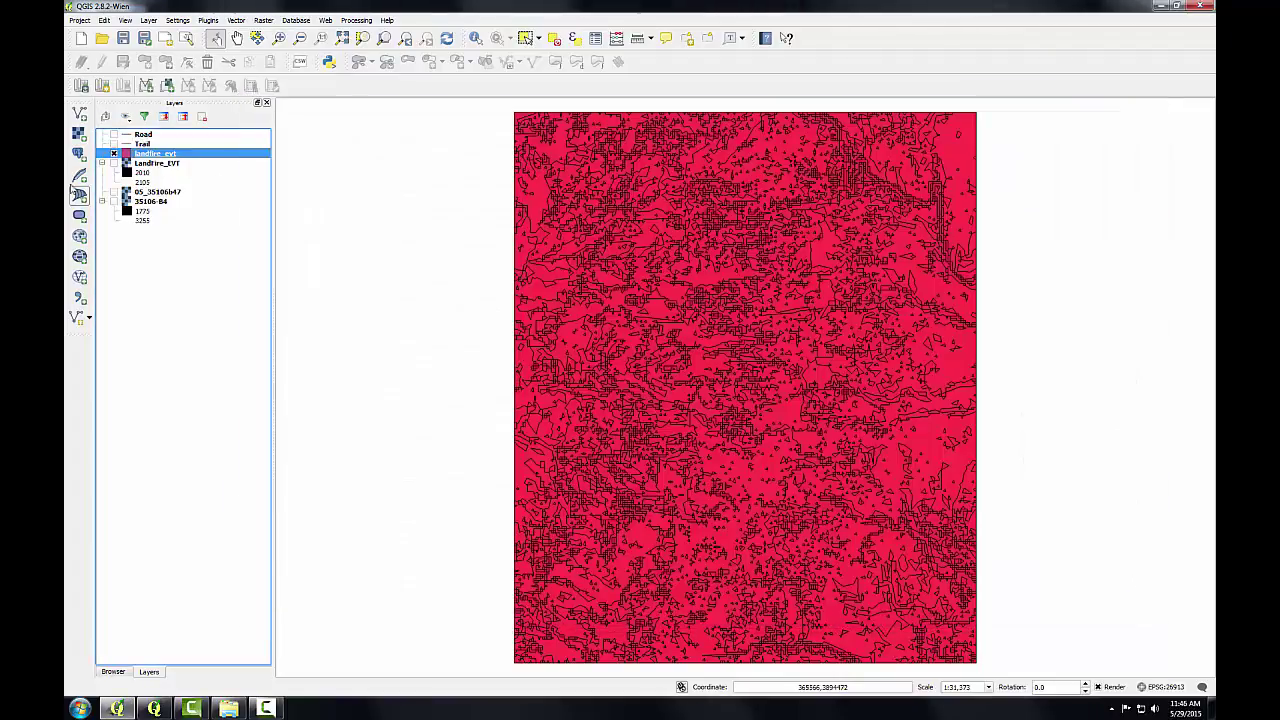
double_click(164, 156)
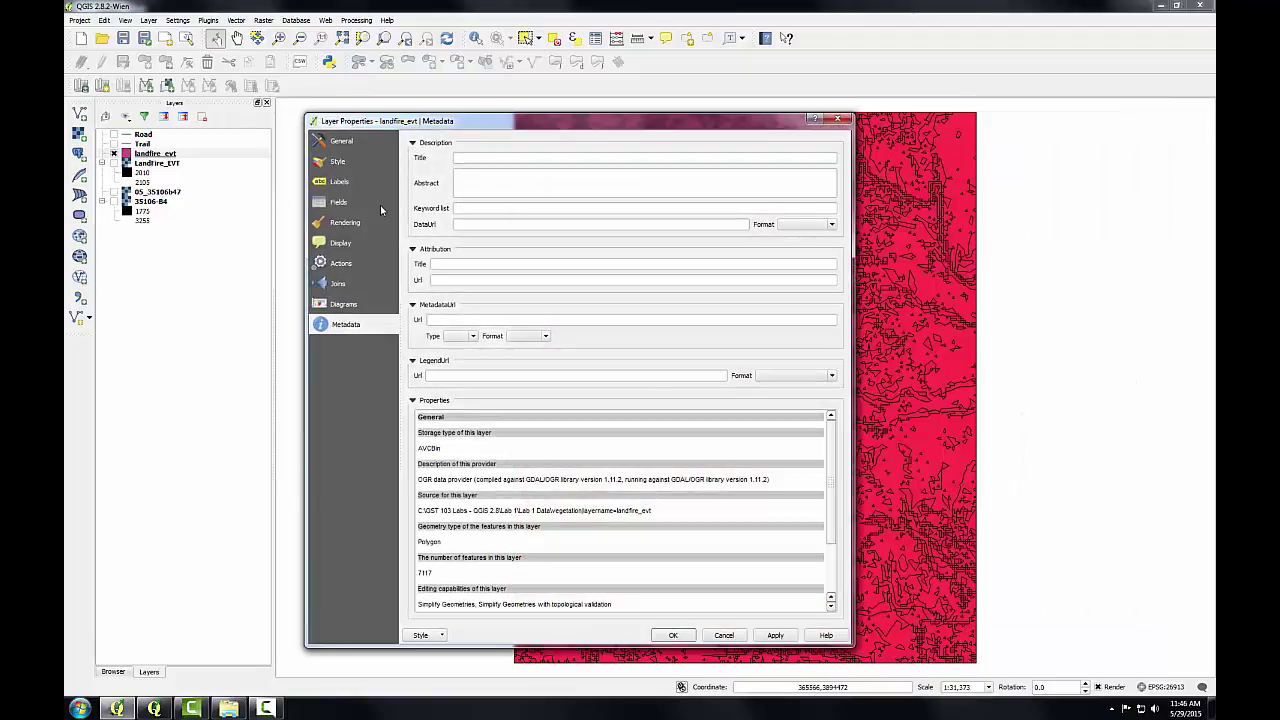
click(340, 162)
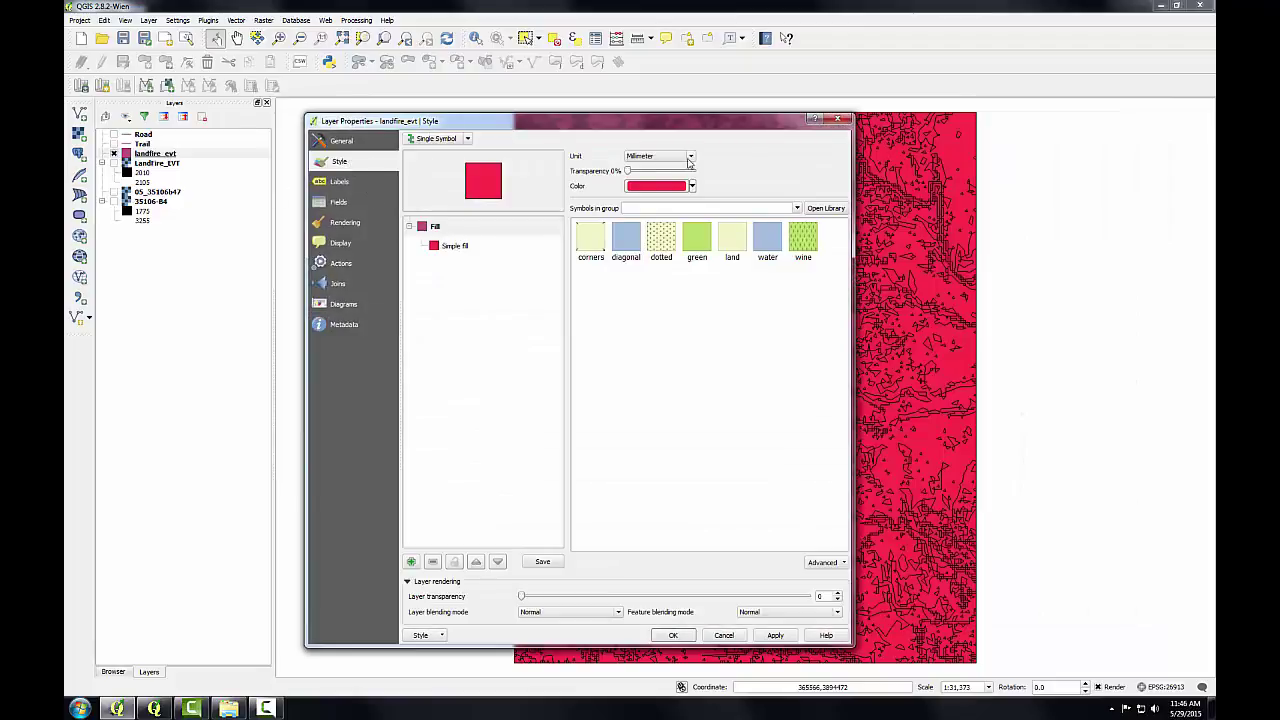
click(842, 121)
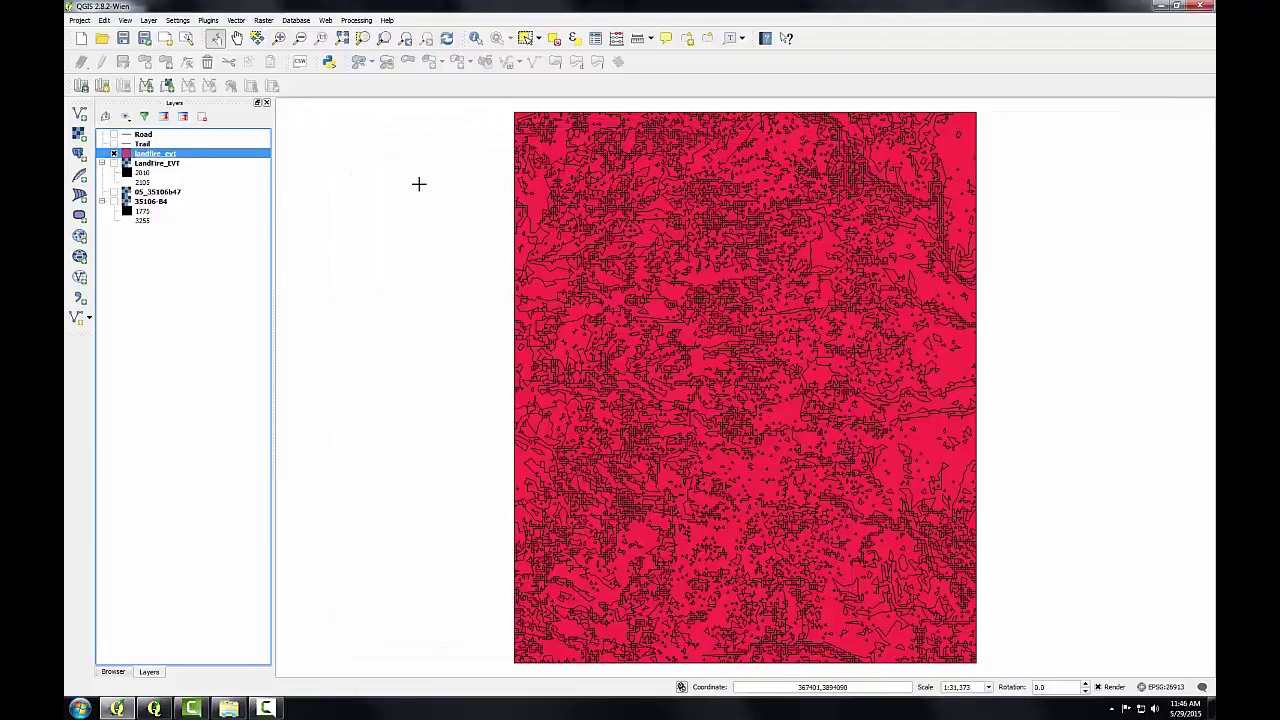
right_click(174, 155)
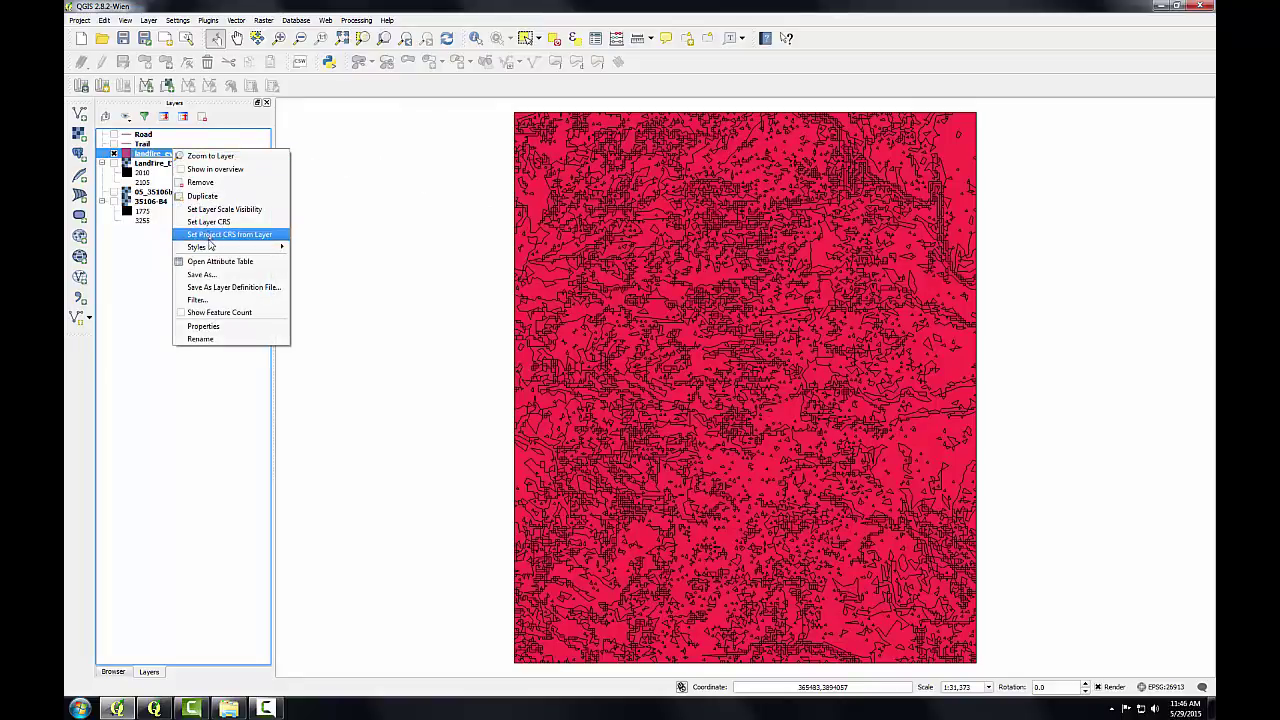
click(205, 274)
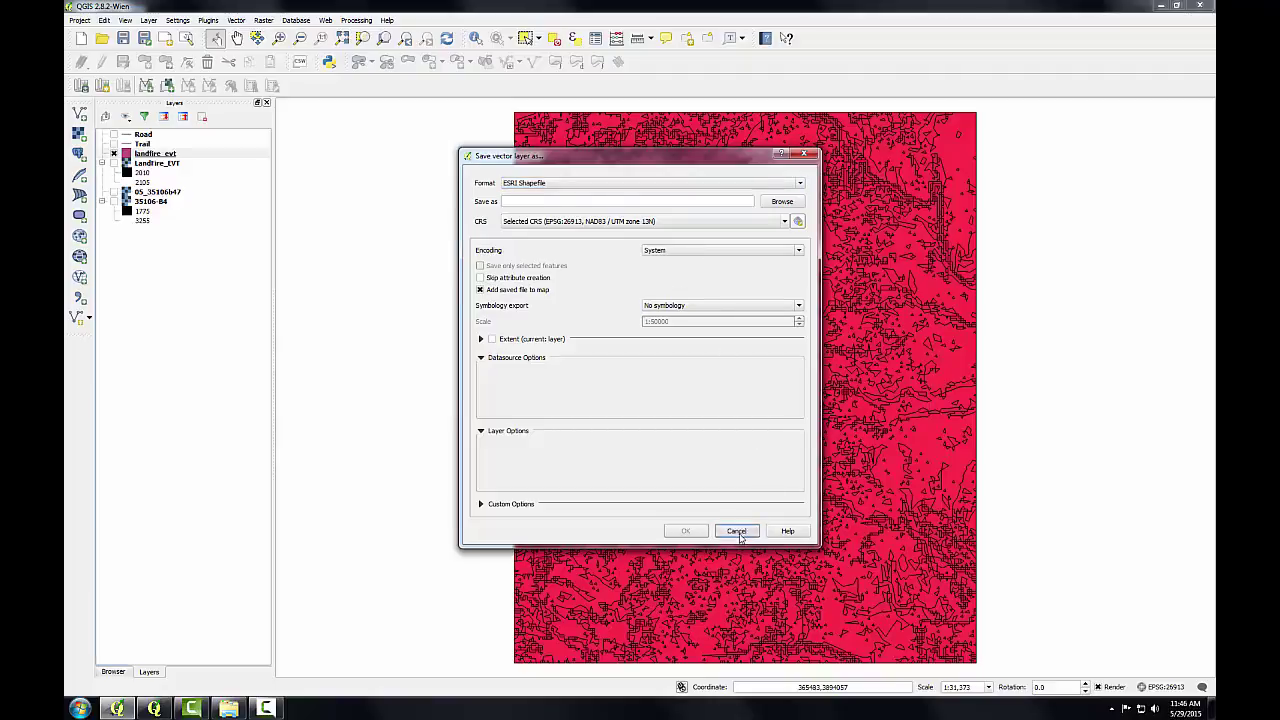
click(738, 531)
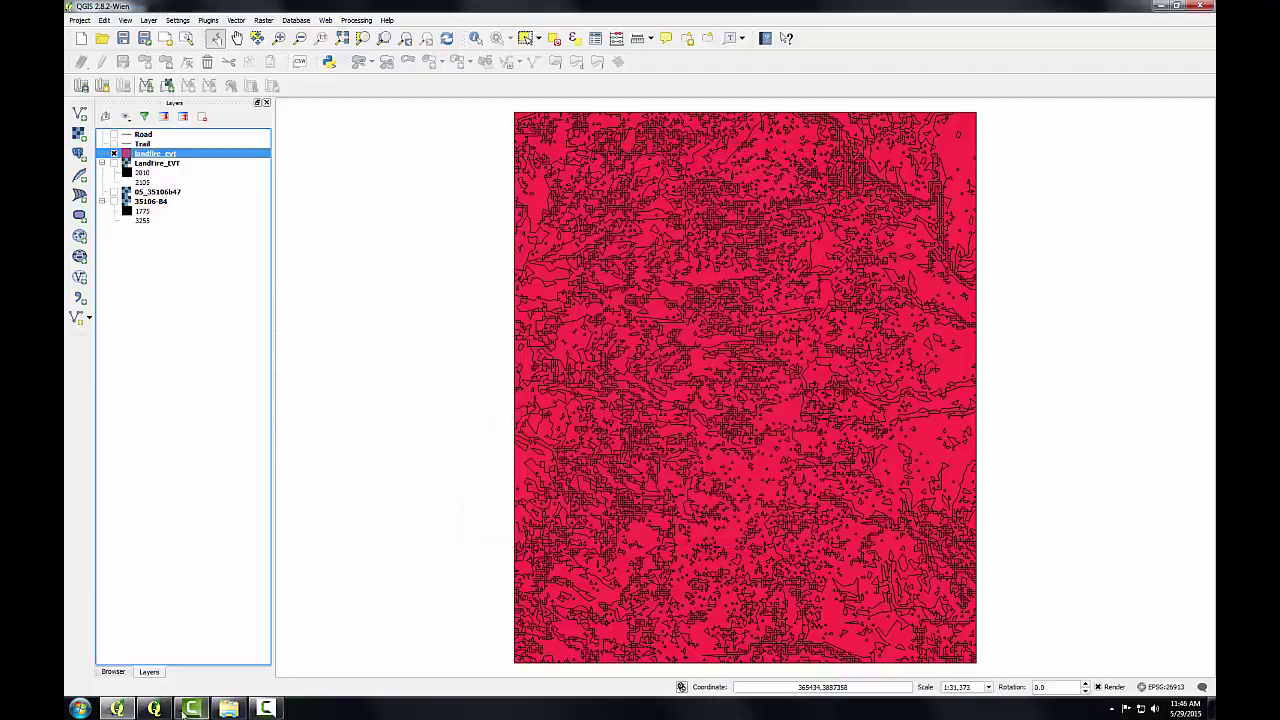
In QGIS Browser, list Lab 1 Data and widen the Name column to show full file names.
click(154, 708)
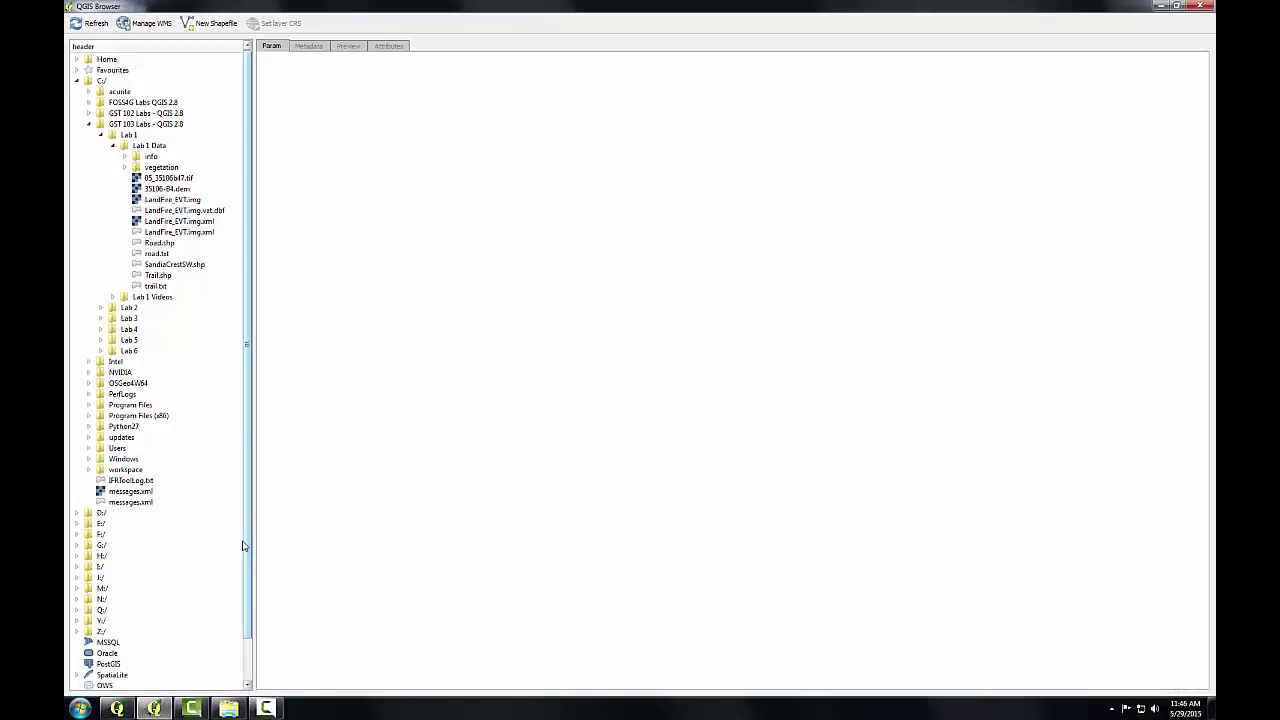
click(150, 146)
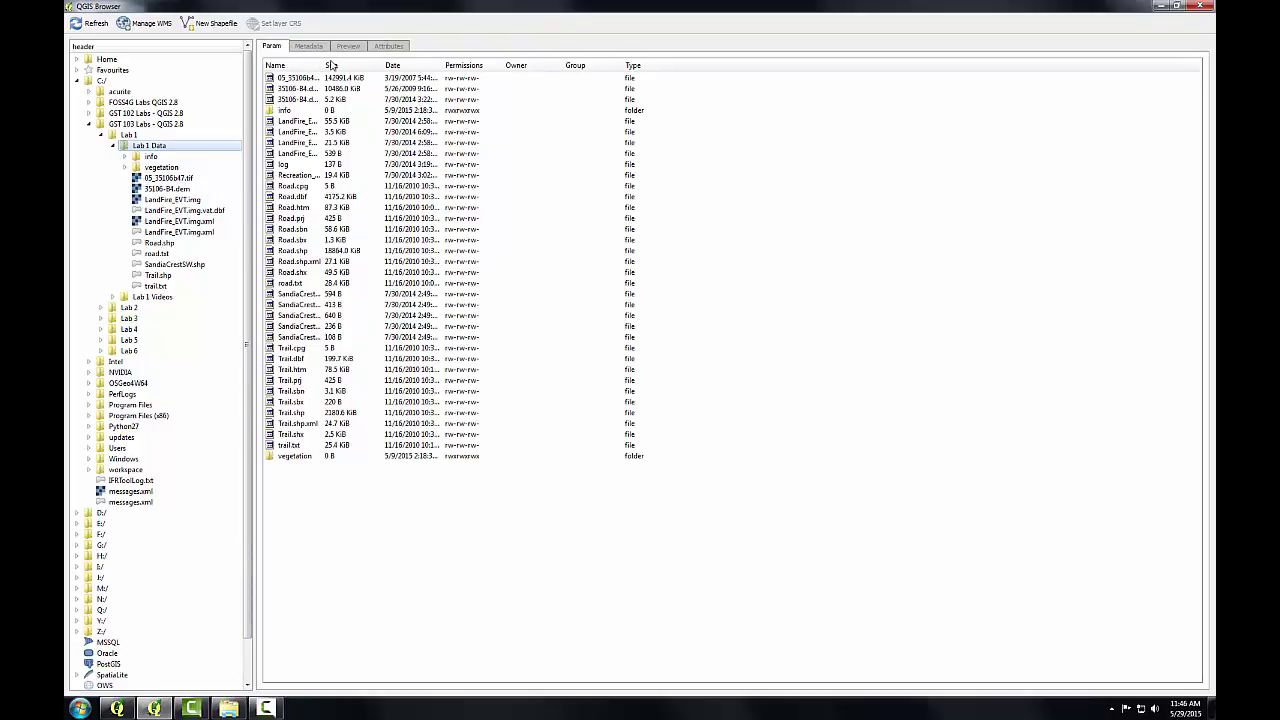
drag(321, 65, 414, 65)
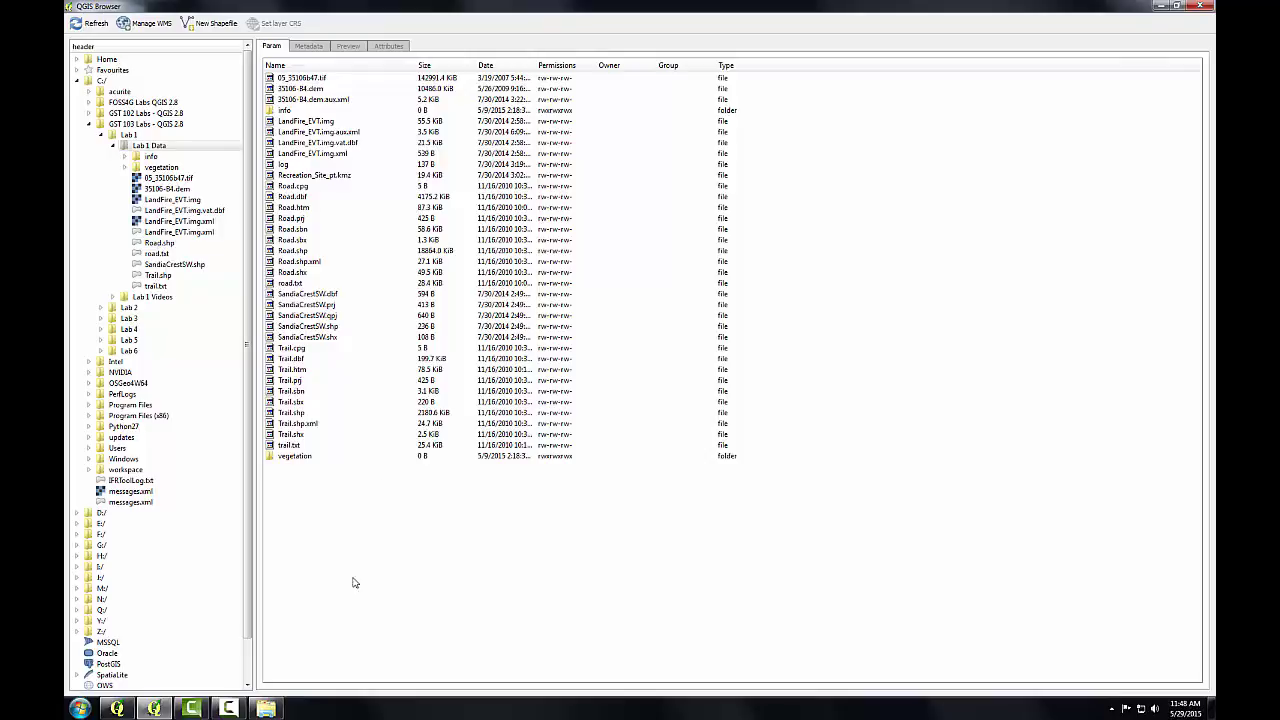
Extract Recreation_Site_pt.kmz in place with 7-Zip and select the resulting KML file.
click(266, 709)
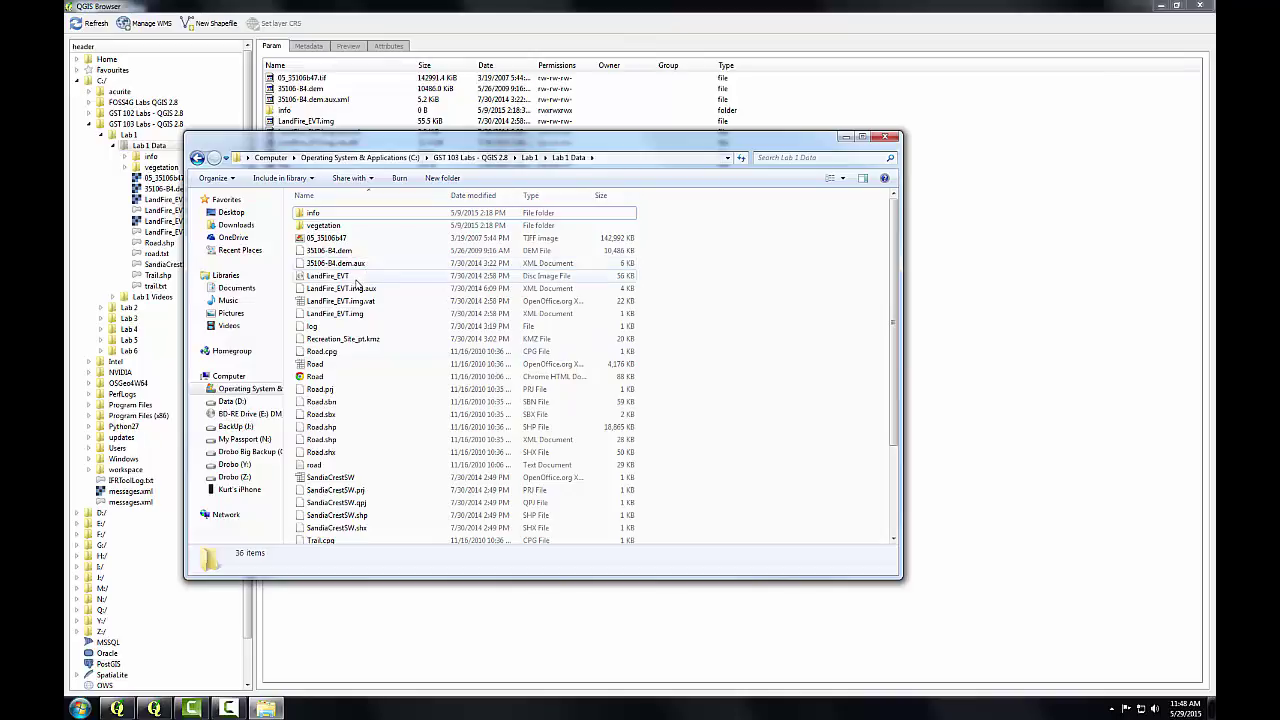
click(366, 340)
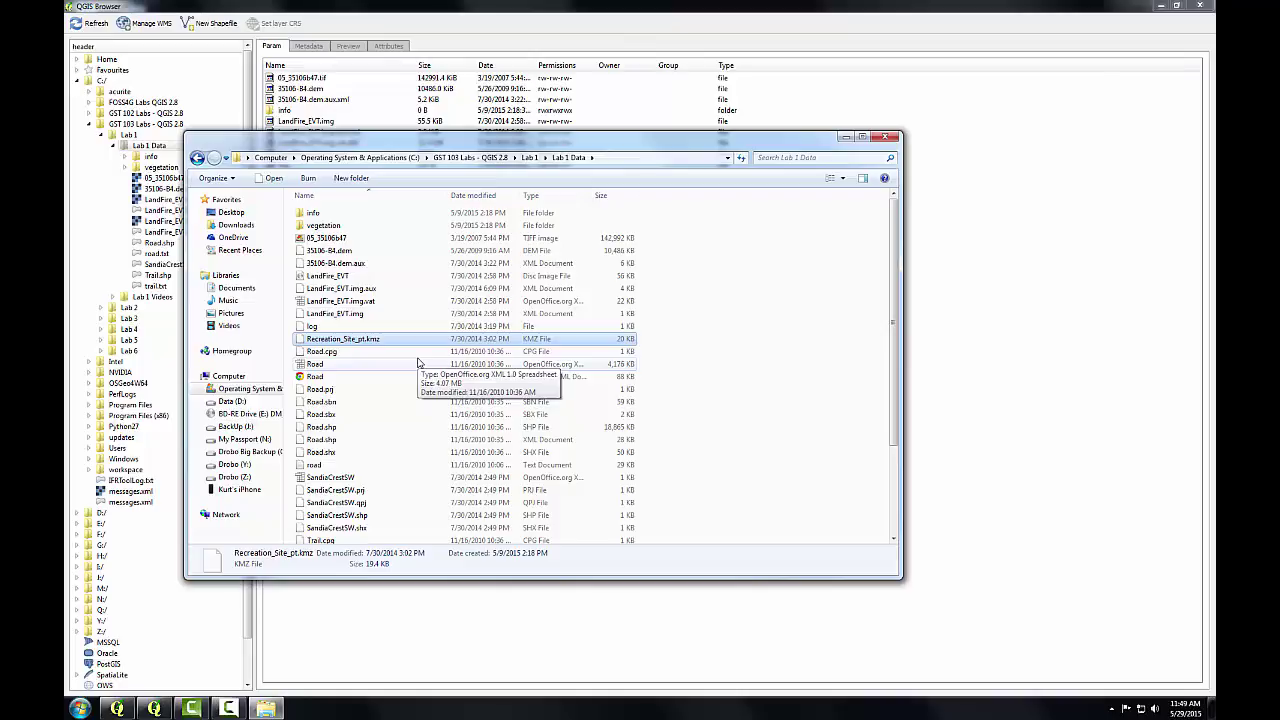
right_click(367, 342)
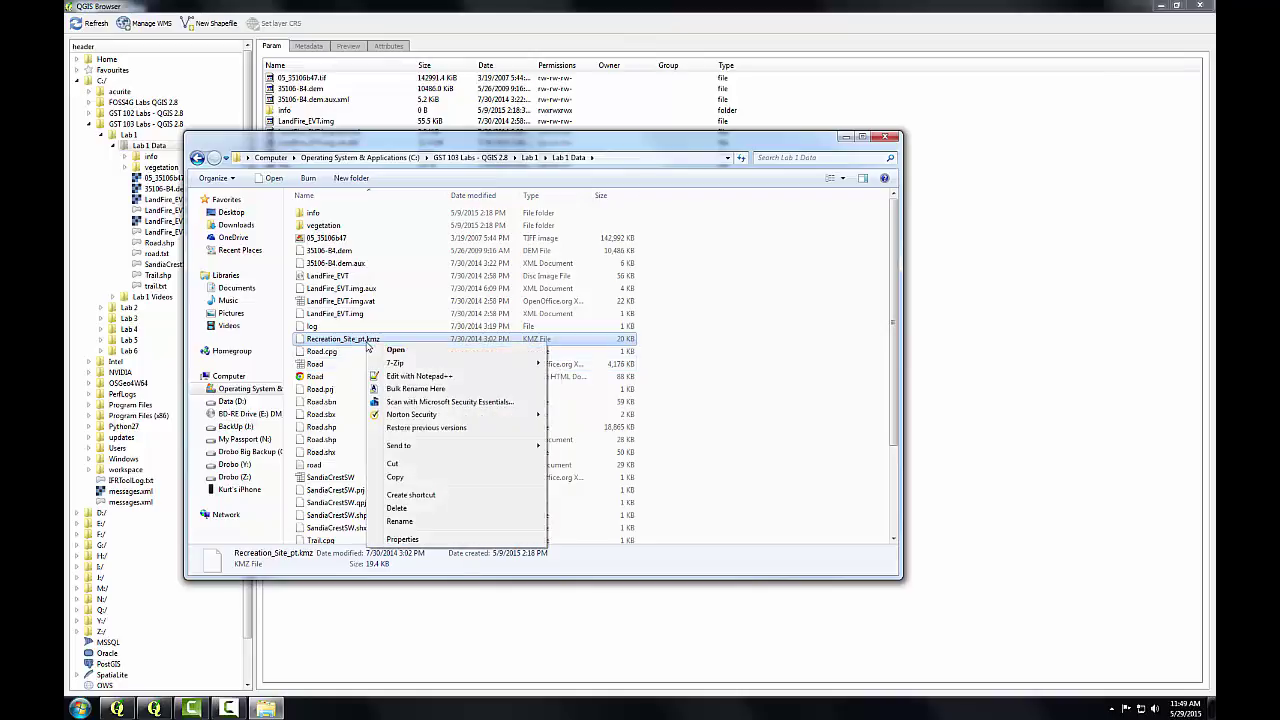
mouse_move(390, 364)
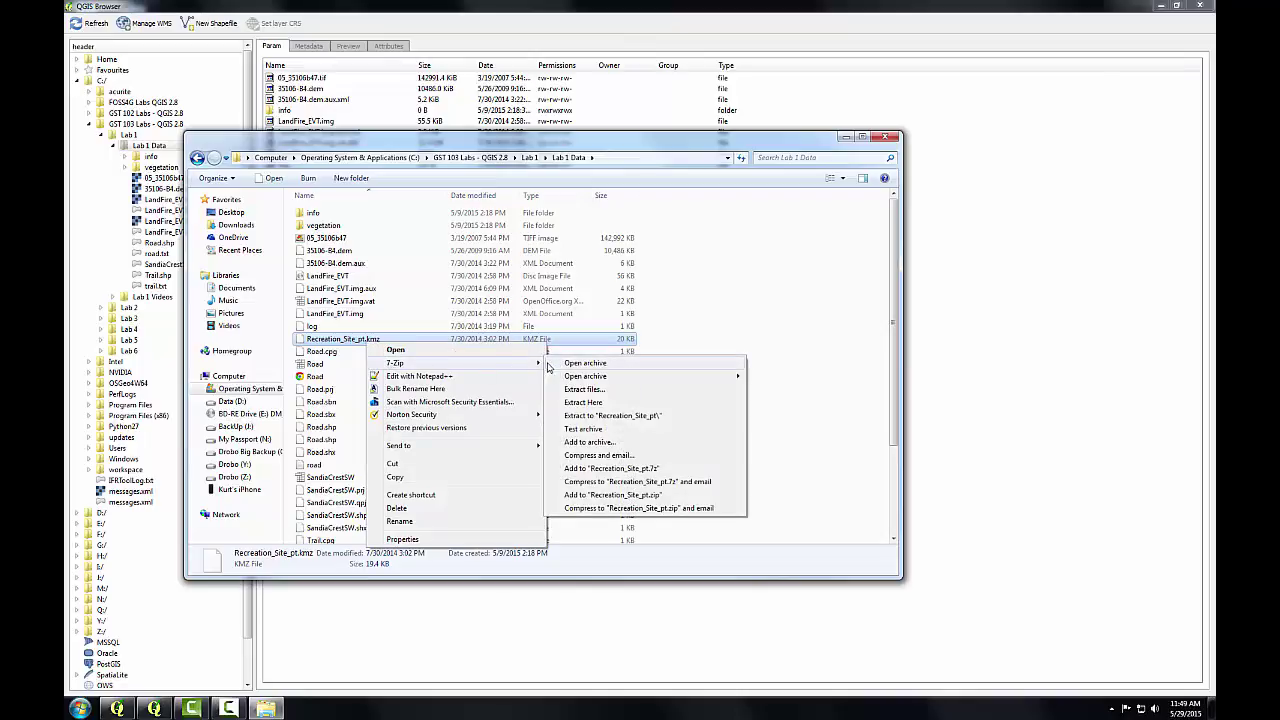
click(577, 403)
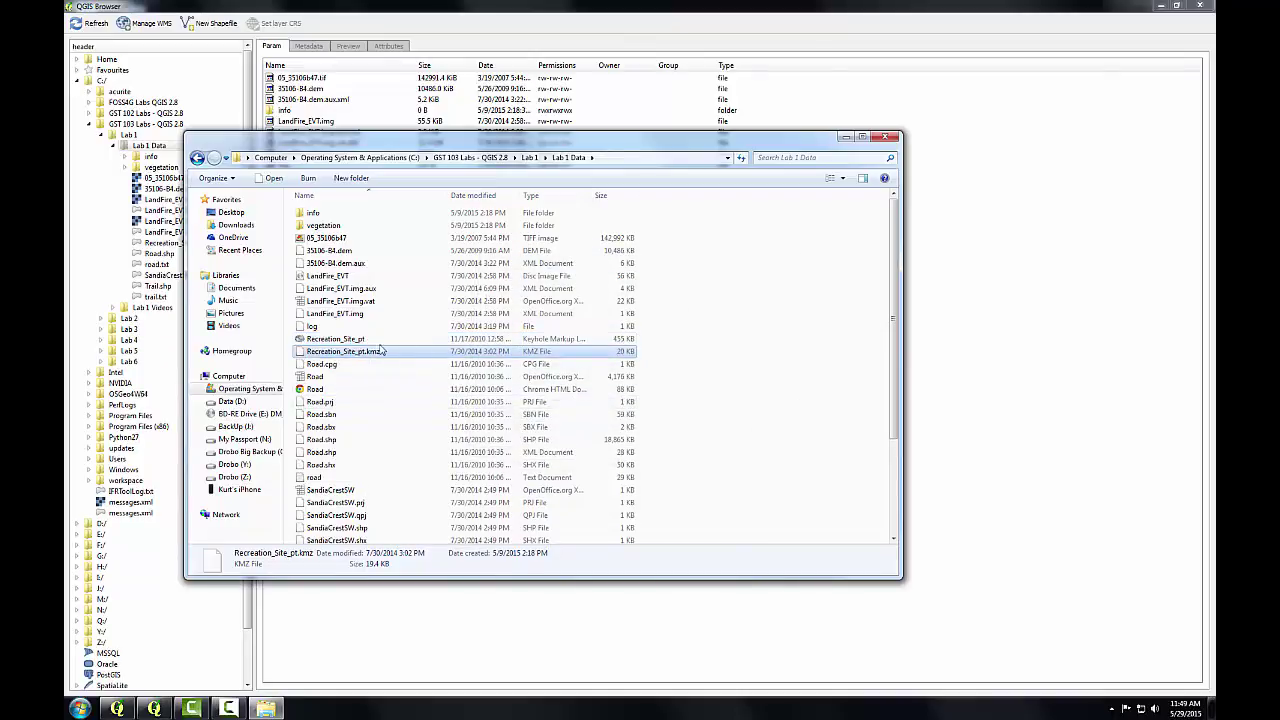
click(345, 340)
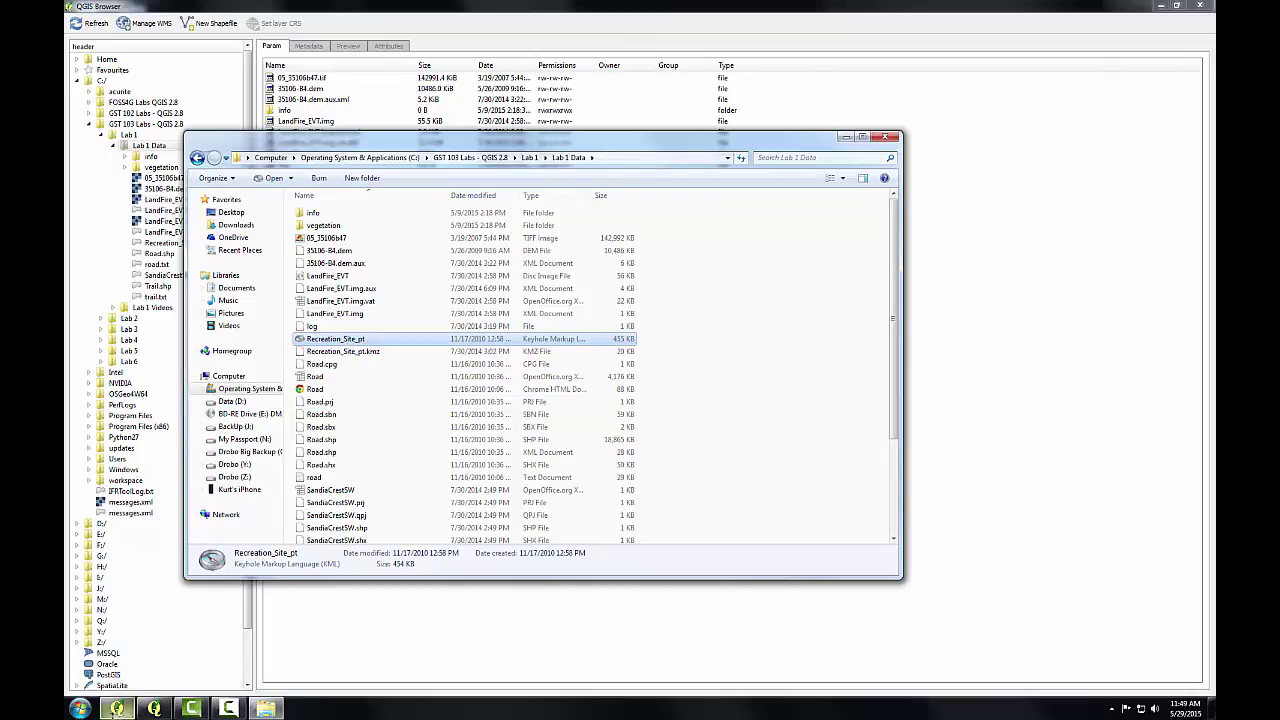
Pick Recreation_Site_pt.kml via the Keyhole Markup Language filter as the vector dataset to add.
click(116, 708)
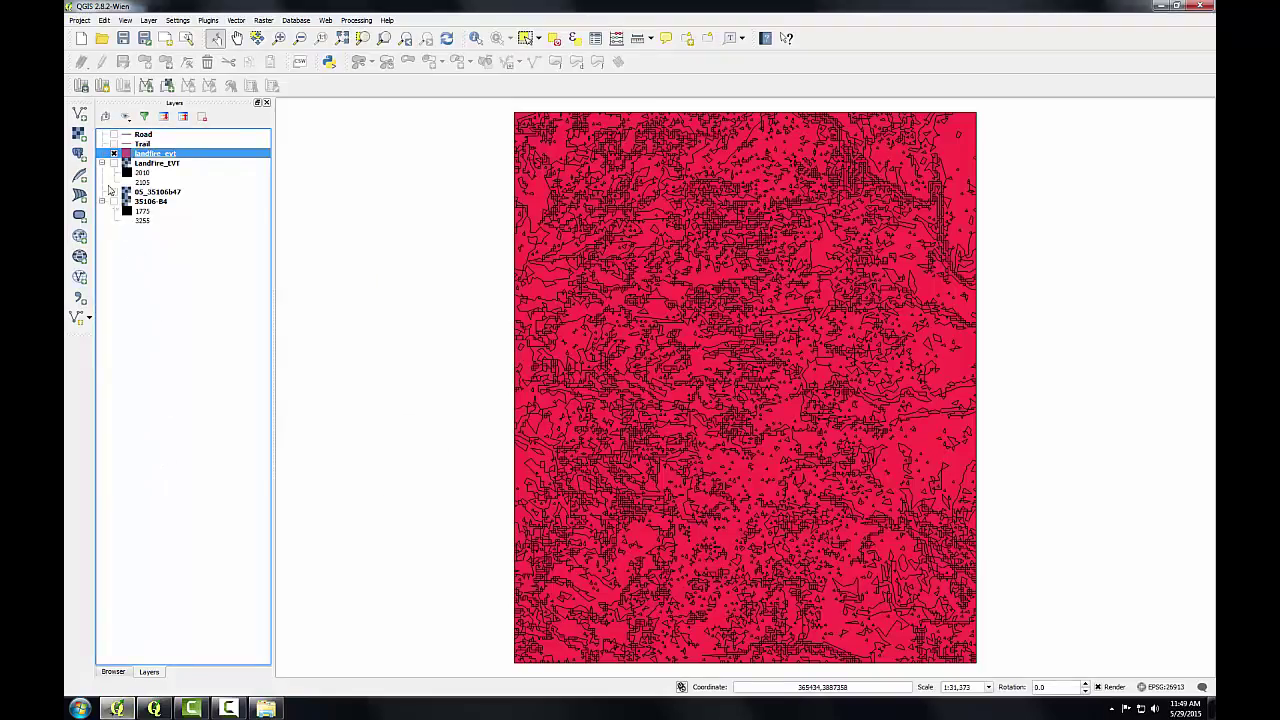
click(79, 113)
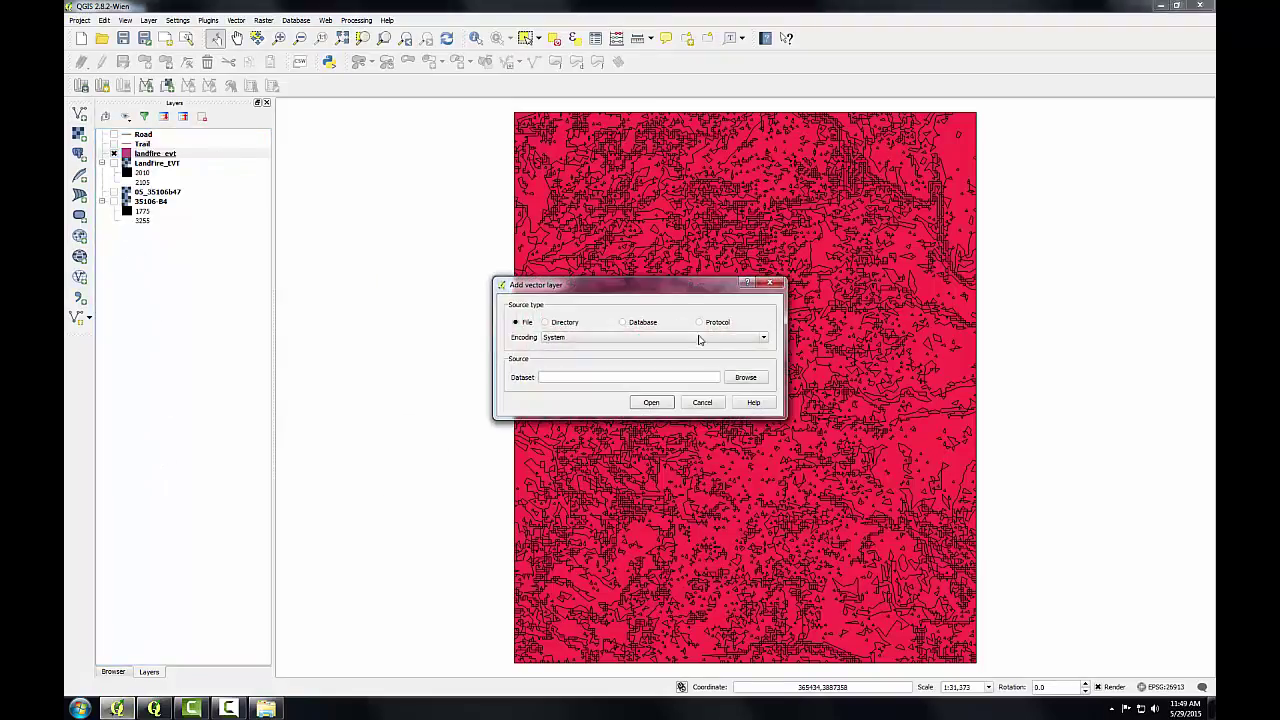
click(750, 379)
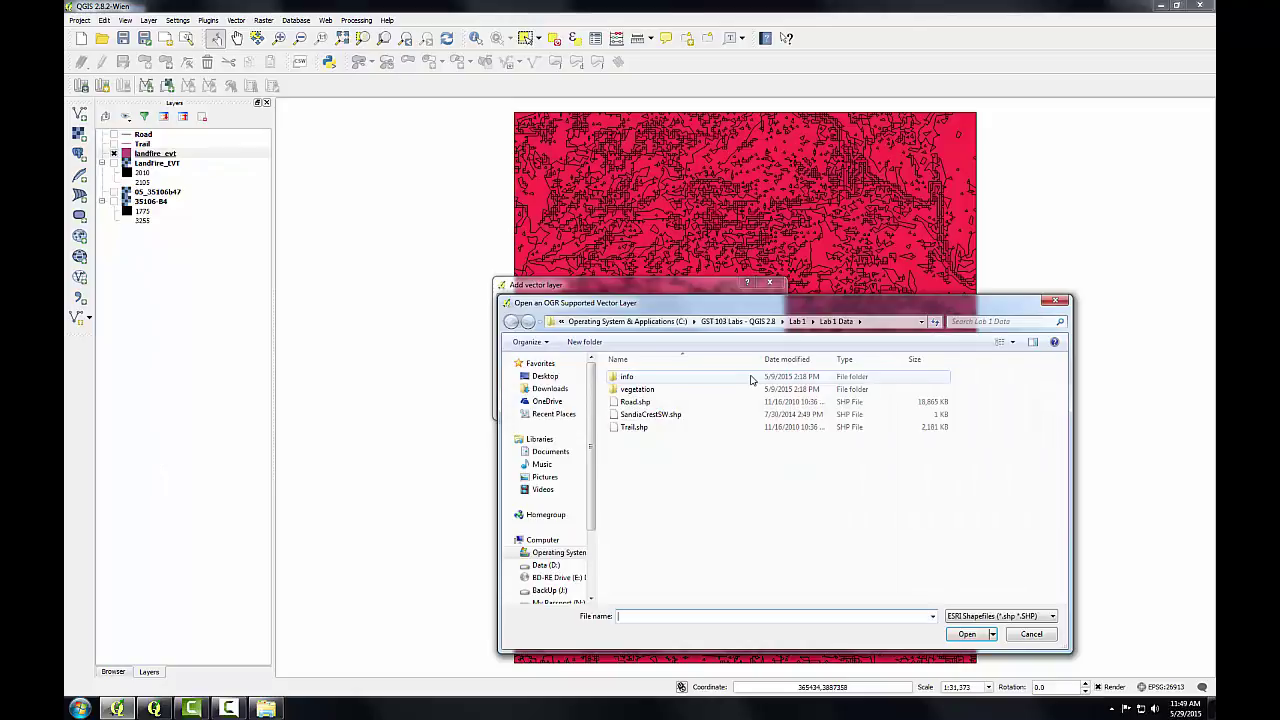
click(1049, 617)
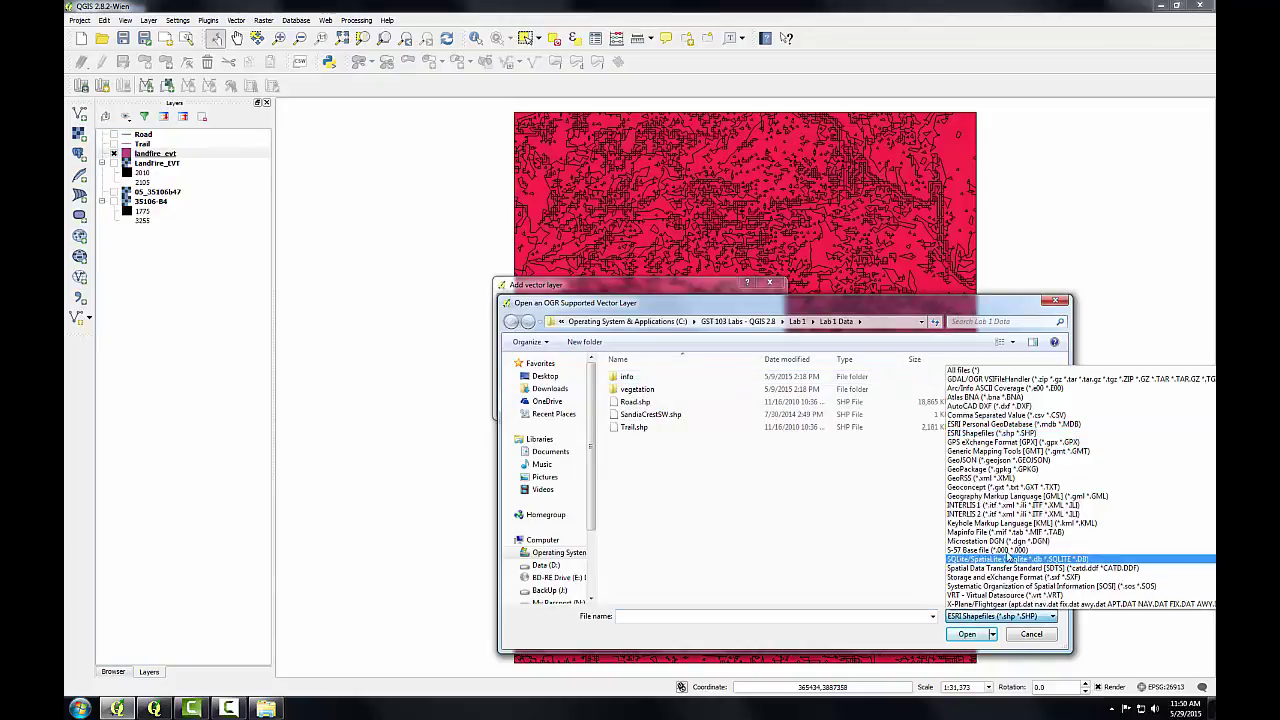
click(994, 523)
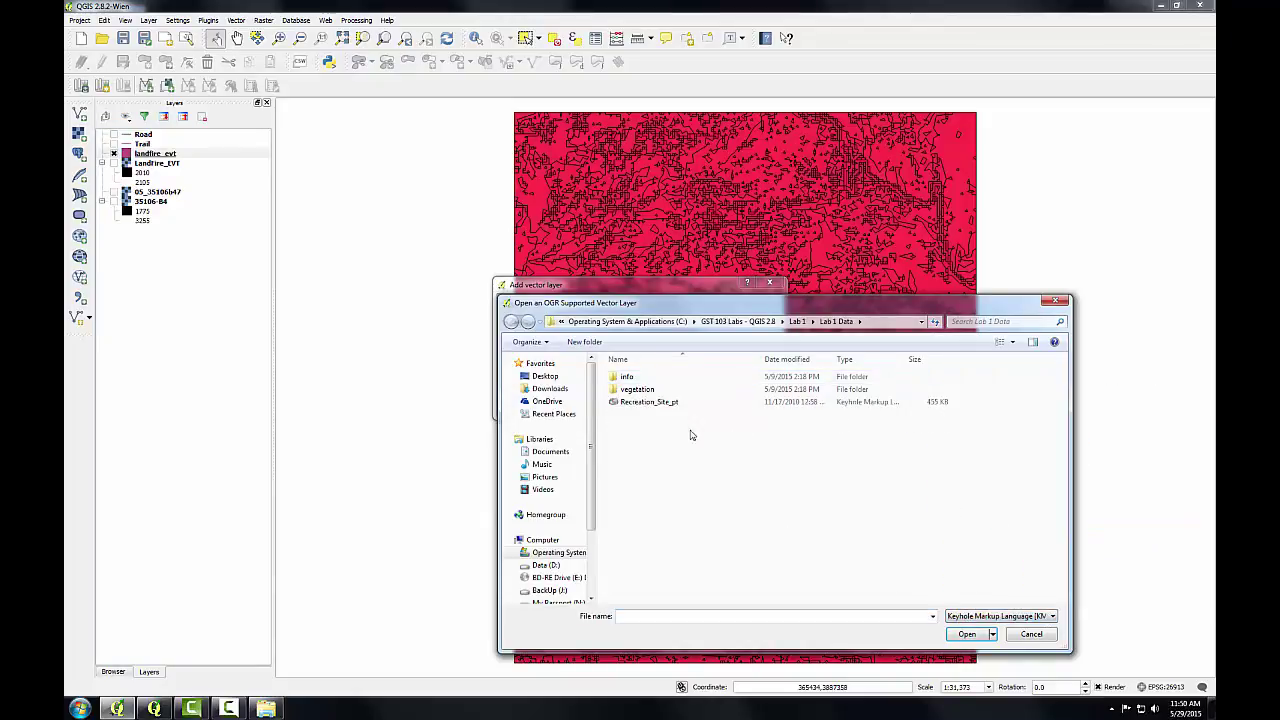
click(650, 402)
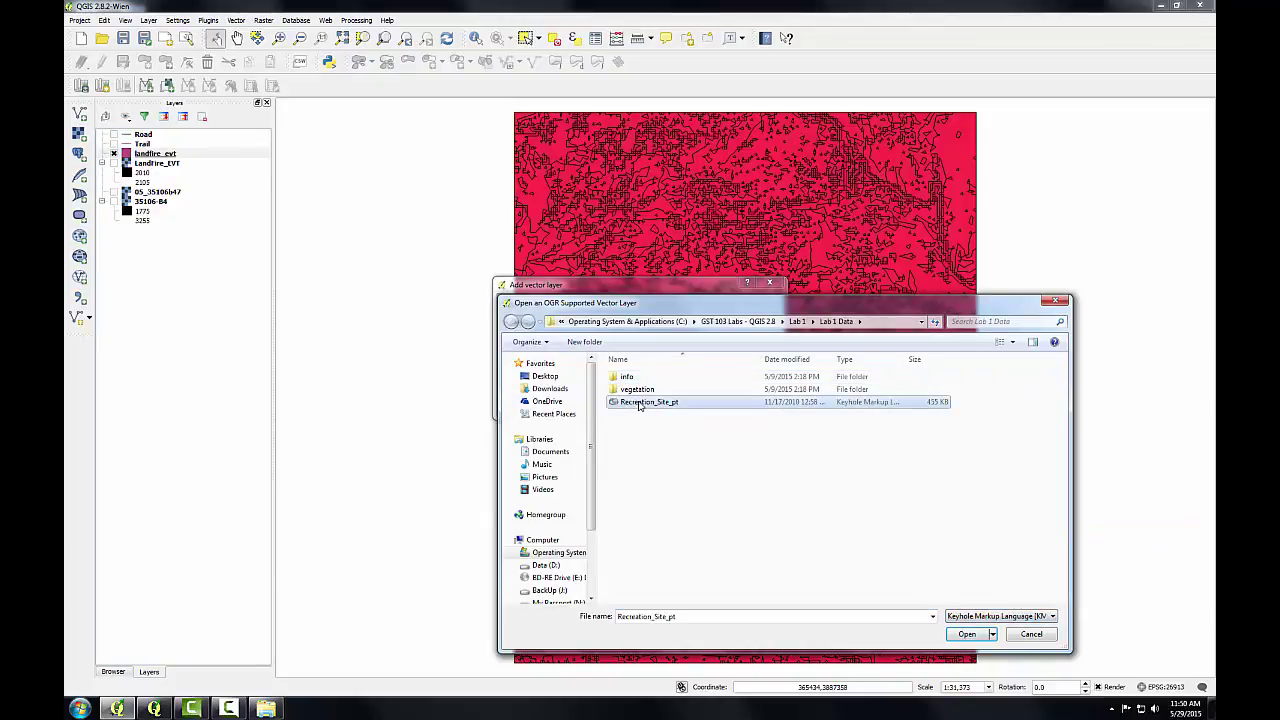
click(958, 637)
click(651, 404)
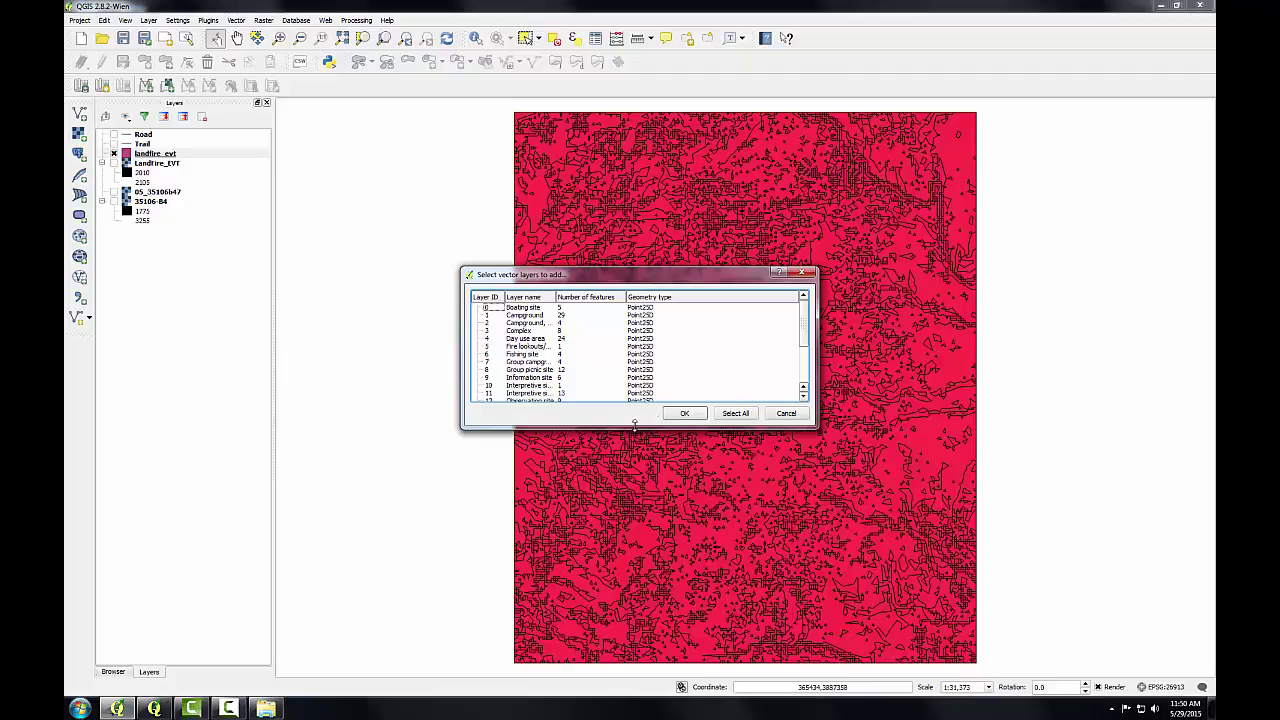
Add the Picnic site and Trailhead sublayers from the KML to the map.
drag(634, 427, 594, 537)
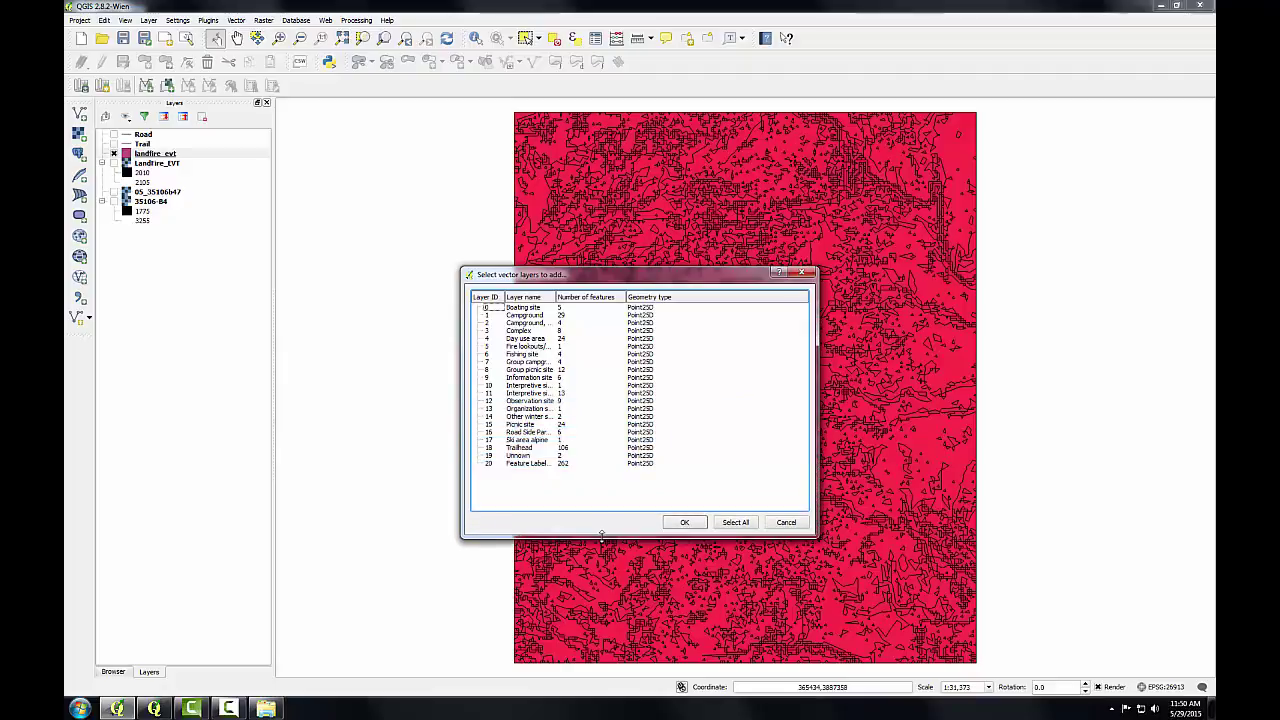
click(547, 426)
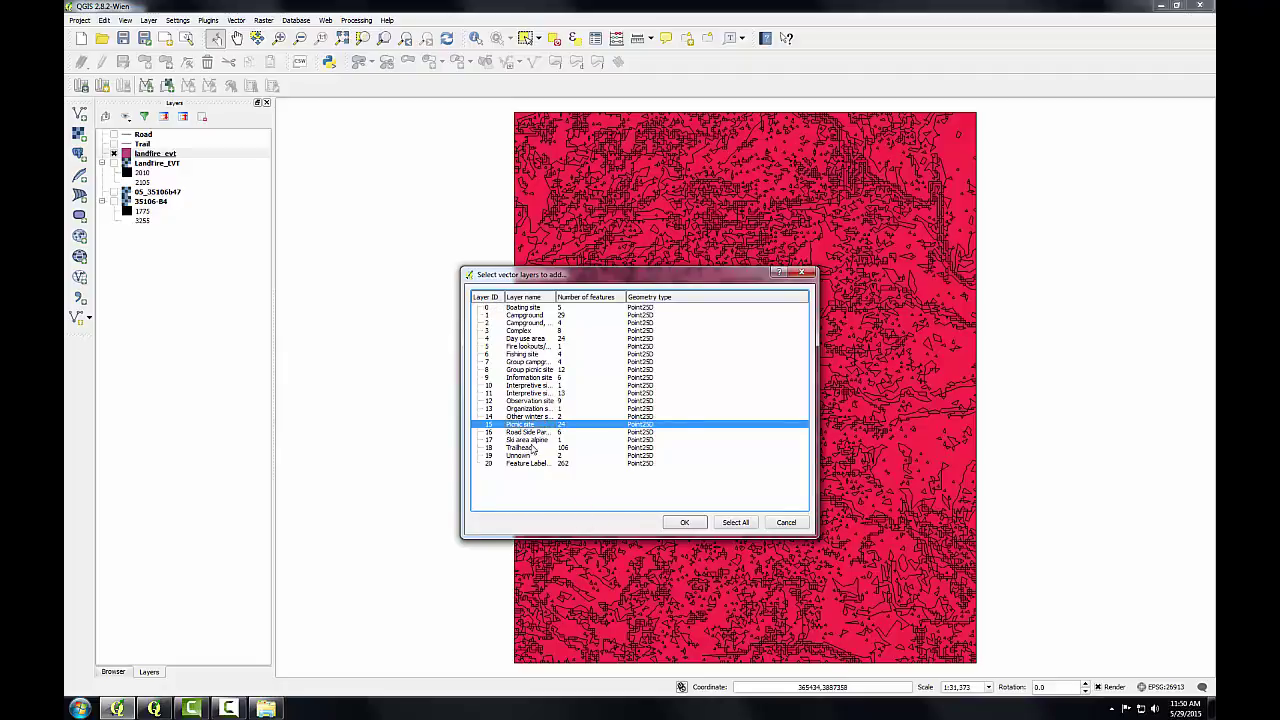
ctrl+click(532, 448)
click(684, 522)
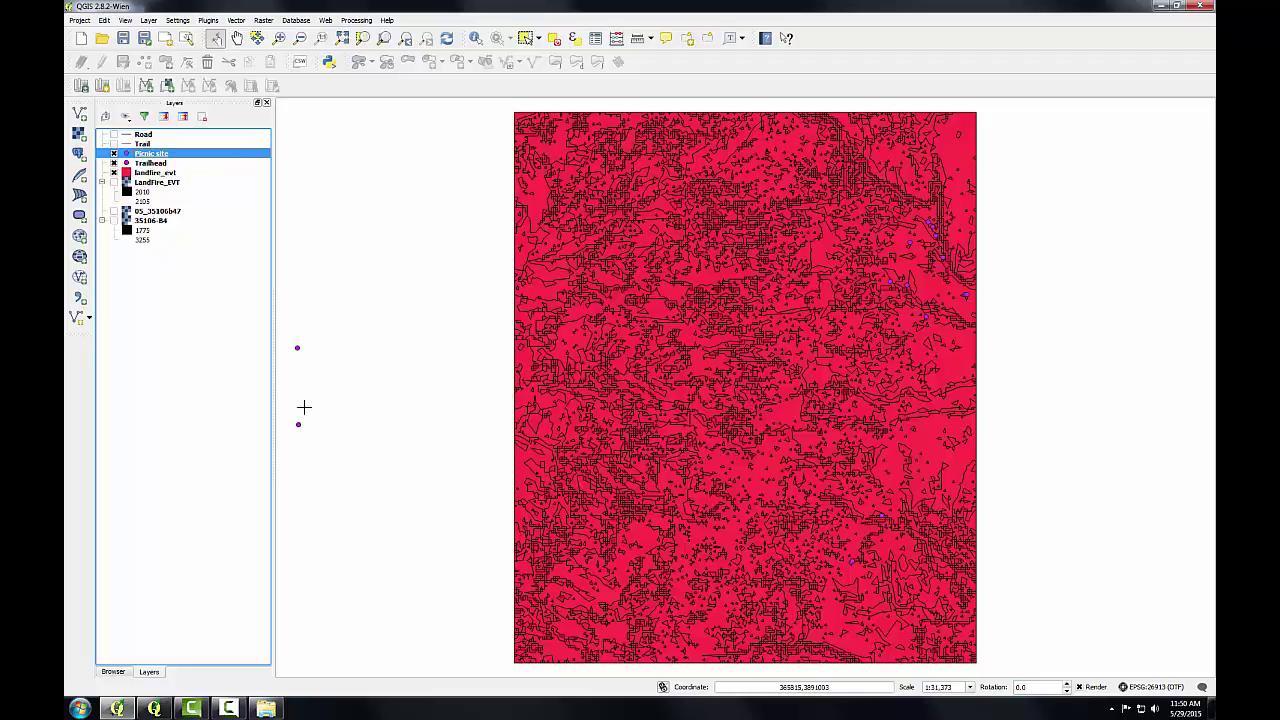
Uncheck landfire_evt in the Layers panel to hide the vegetation polygons.
click(114, 173)
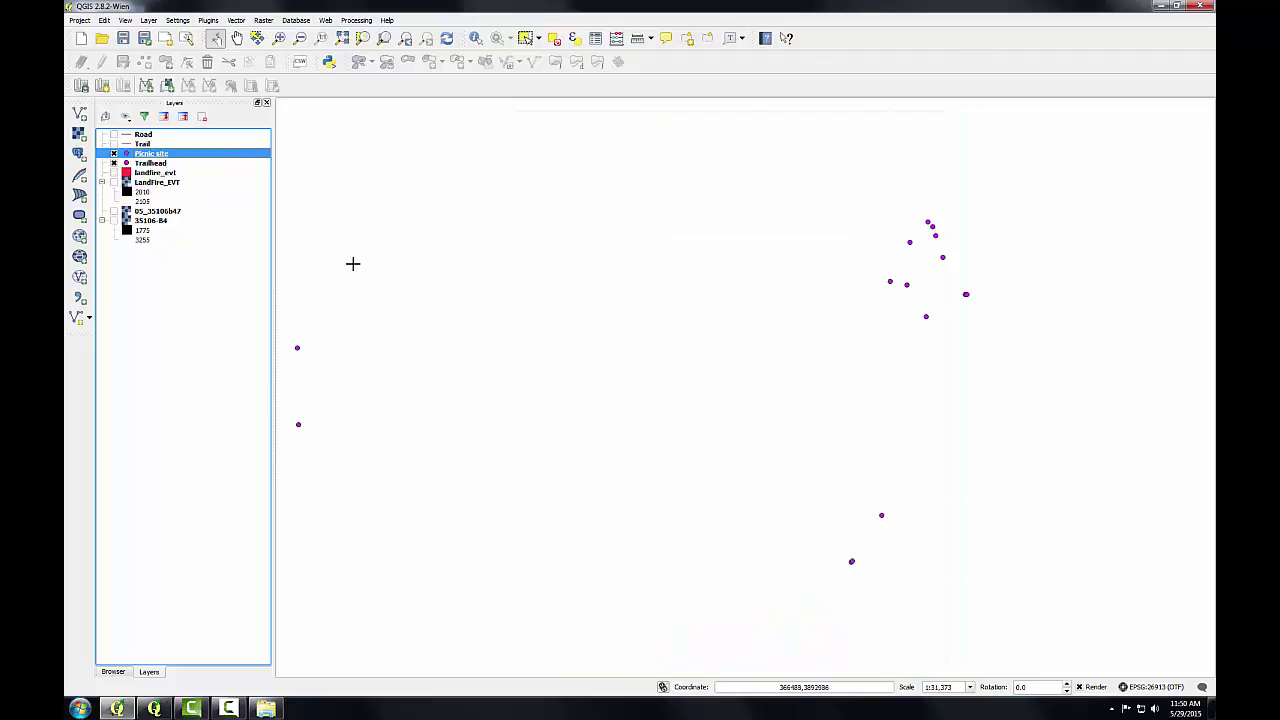